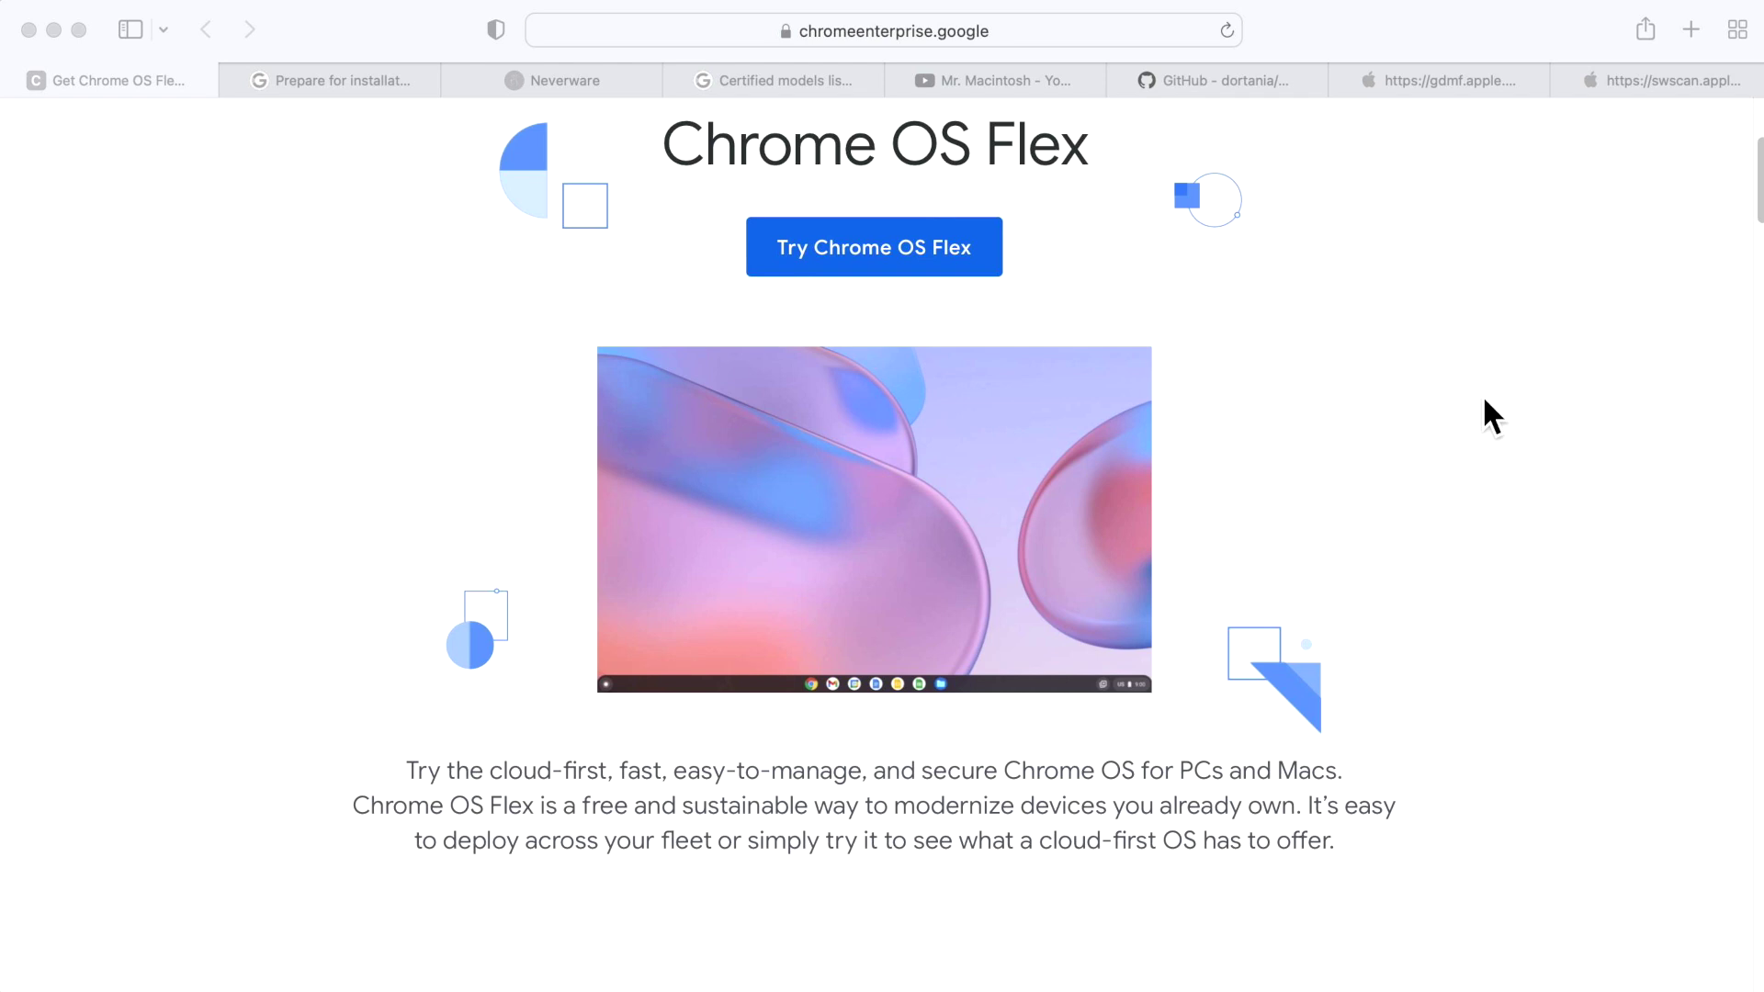
# Switch to the Certified models list tab and scroll down to the Apple model table.
pyautogui.click(1057, 83)
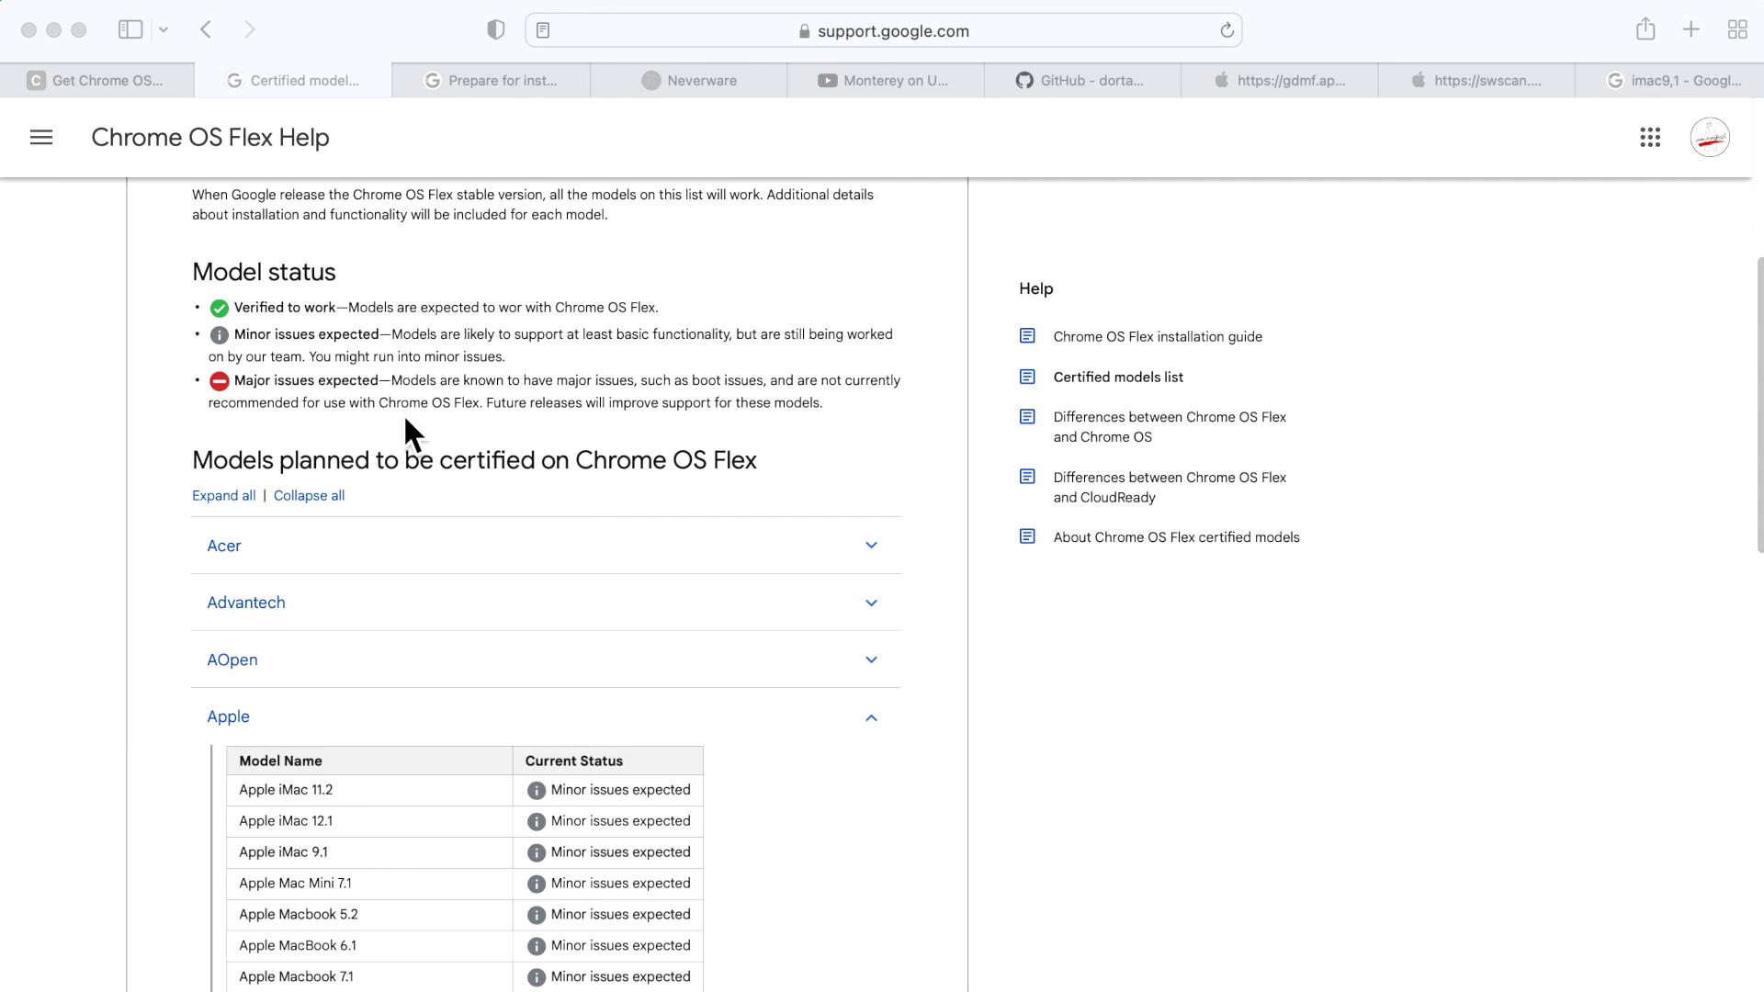
pyautogui.scroll(-4, 445, 588)
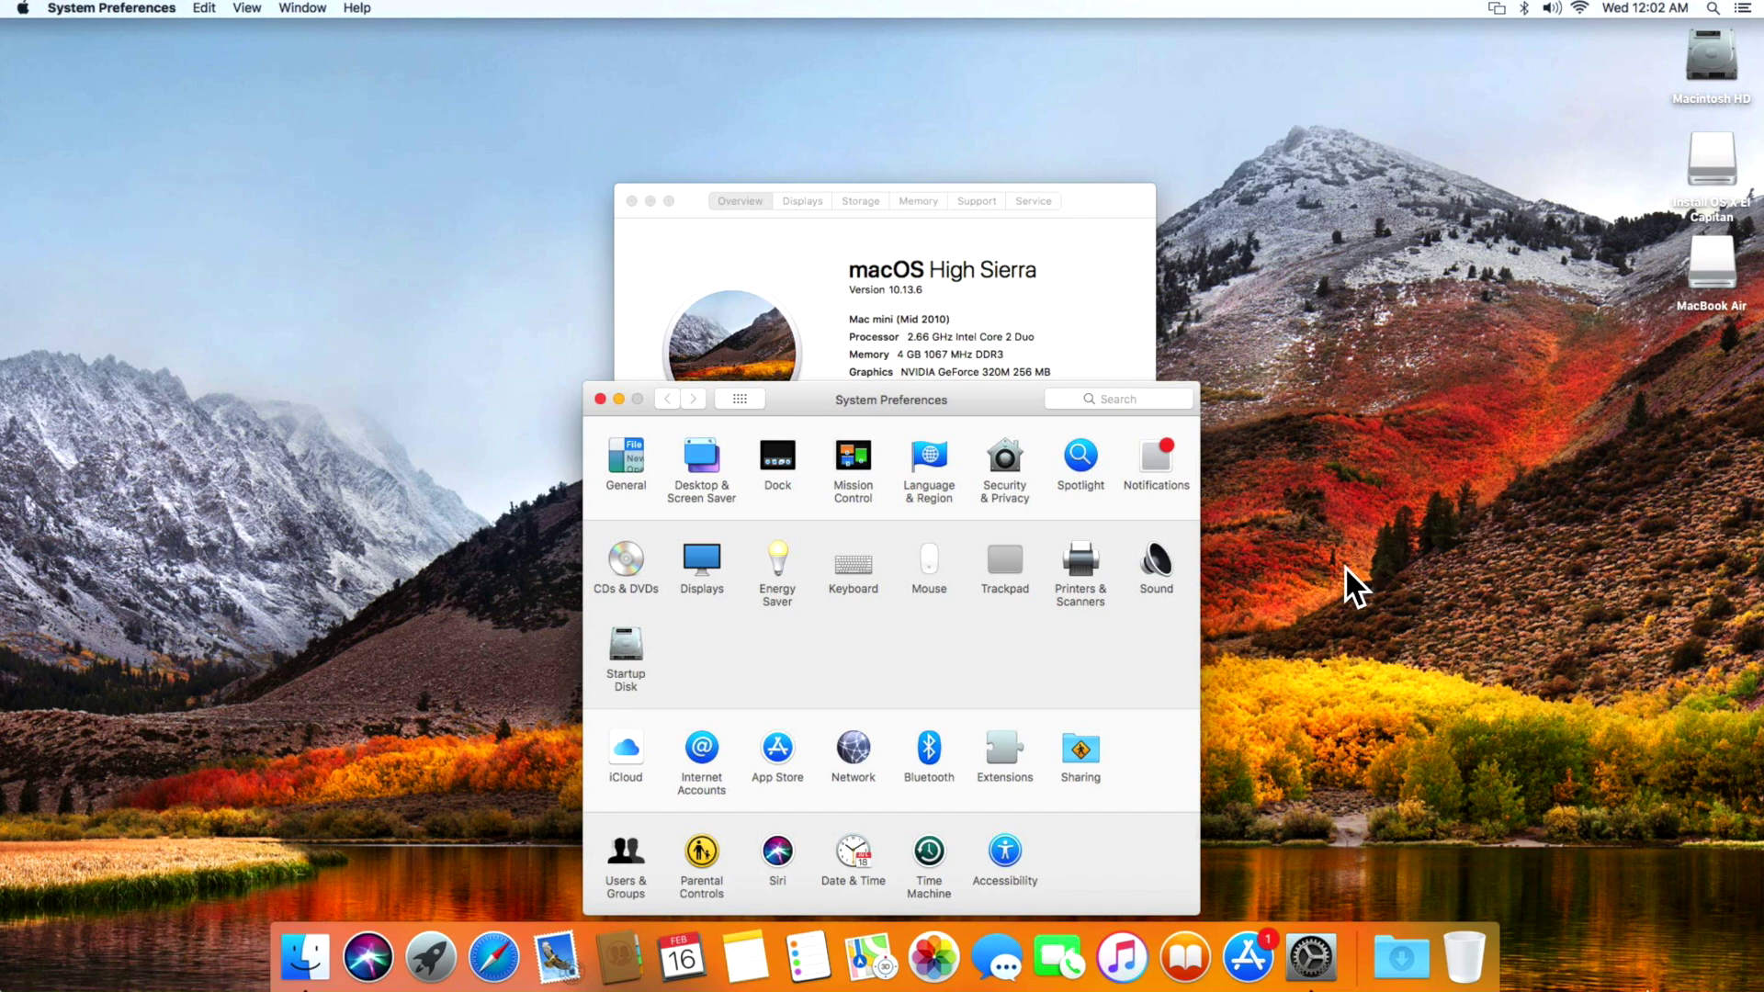
# Launch Safari from the Dock to get to the Google Chrome download page.
pyautogui.click(505, 961)
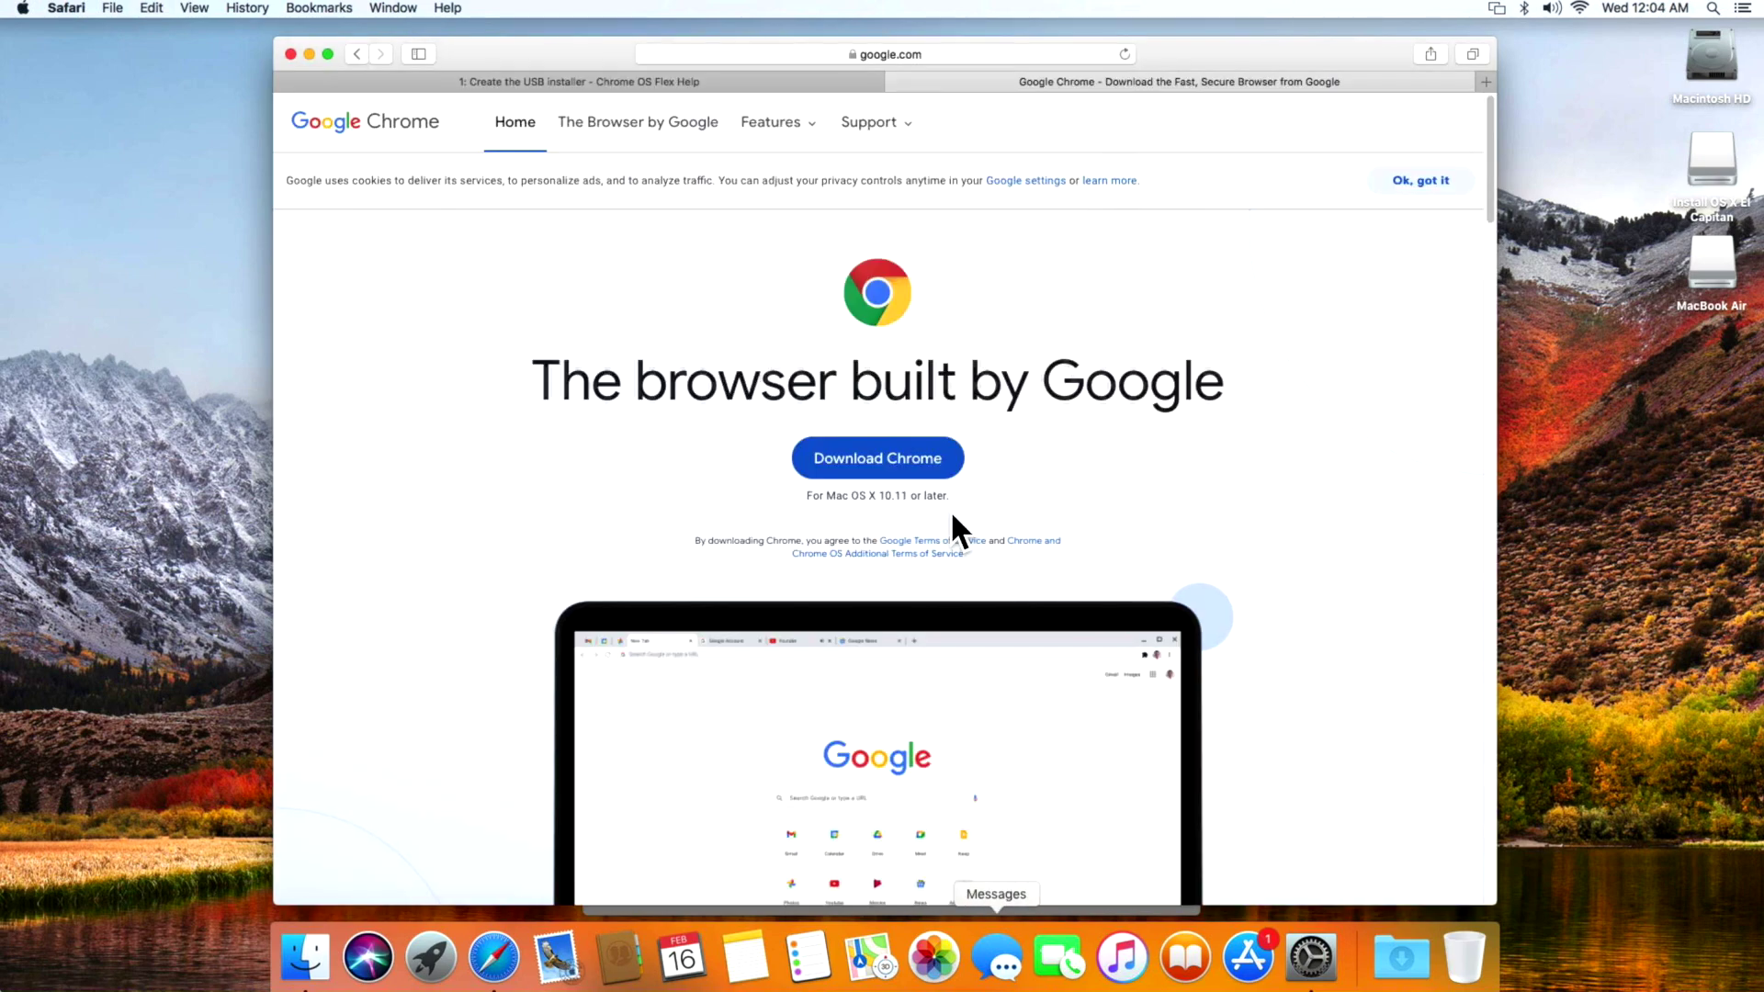
# Download googlechrome.dmg and open it from the Downloads stack in the Dock.
pyautogui.click(917, 471)
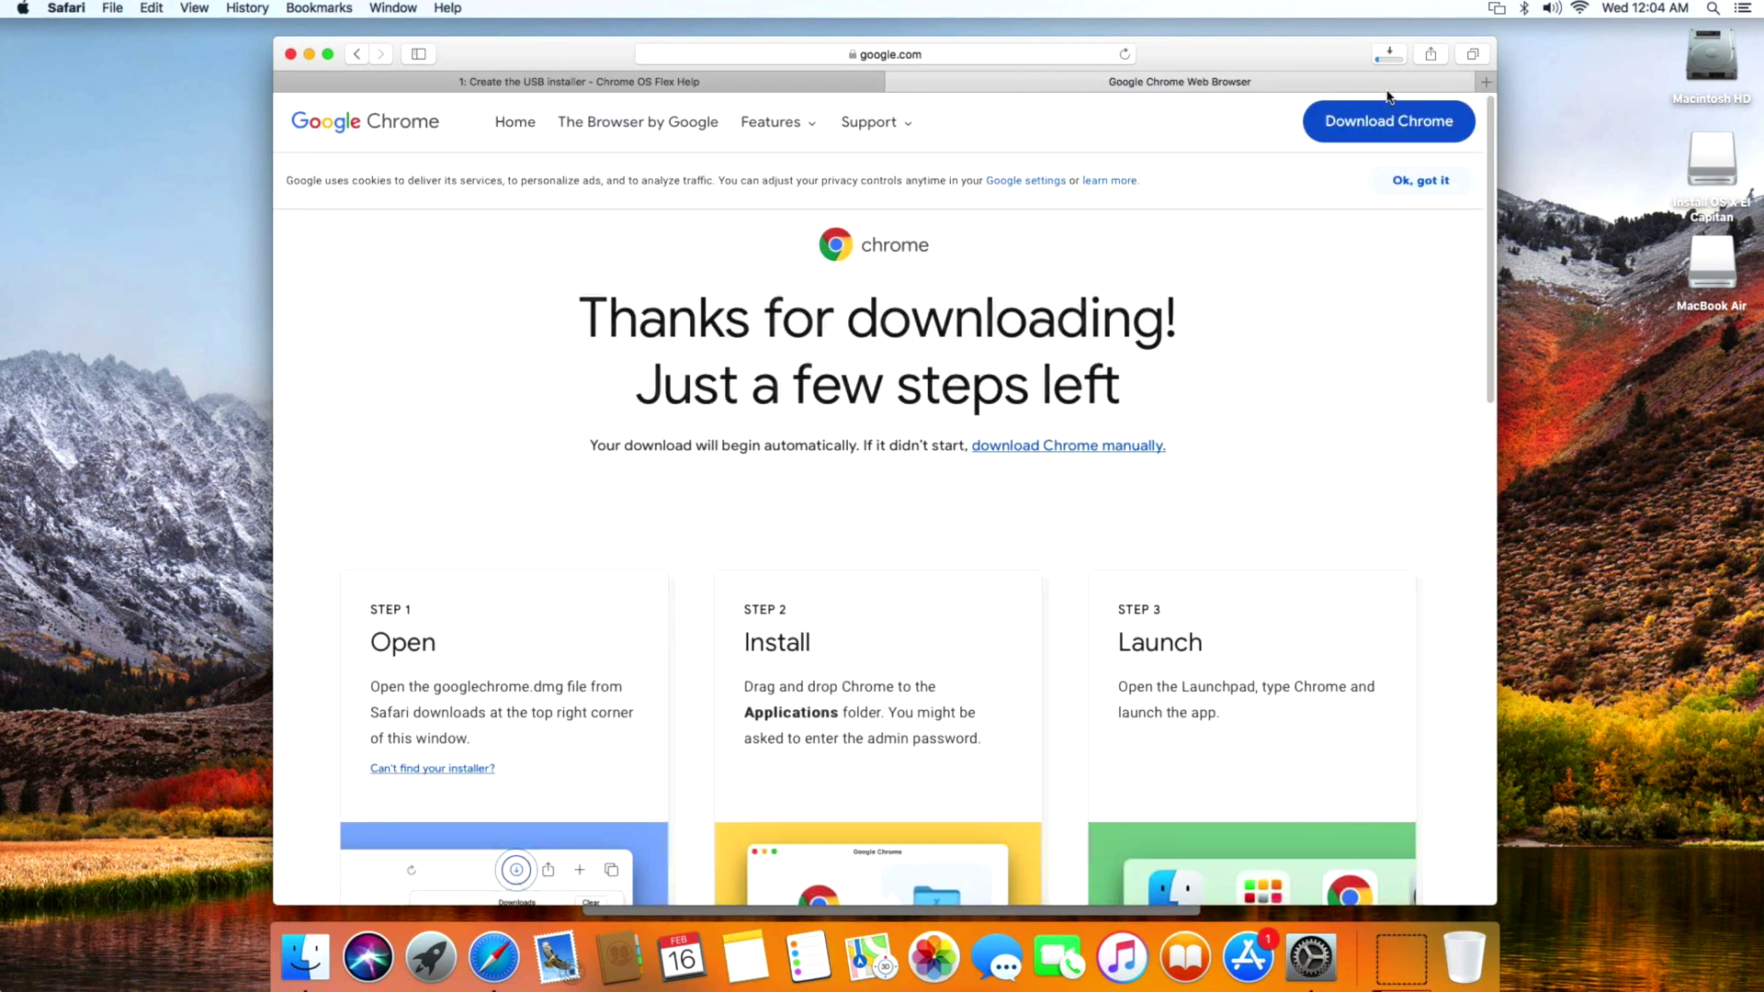
pyautogui.click(1389, 54)
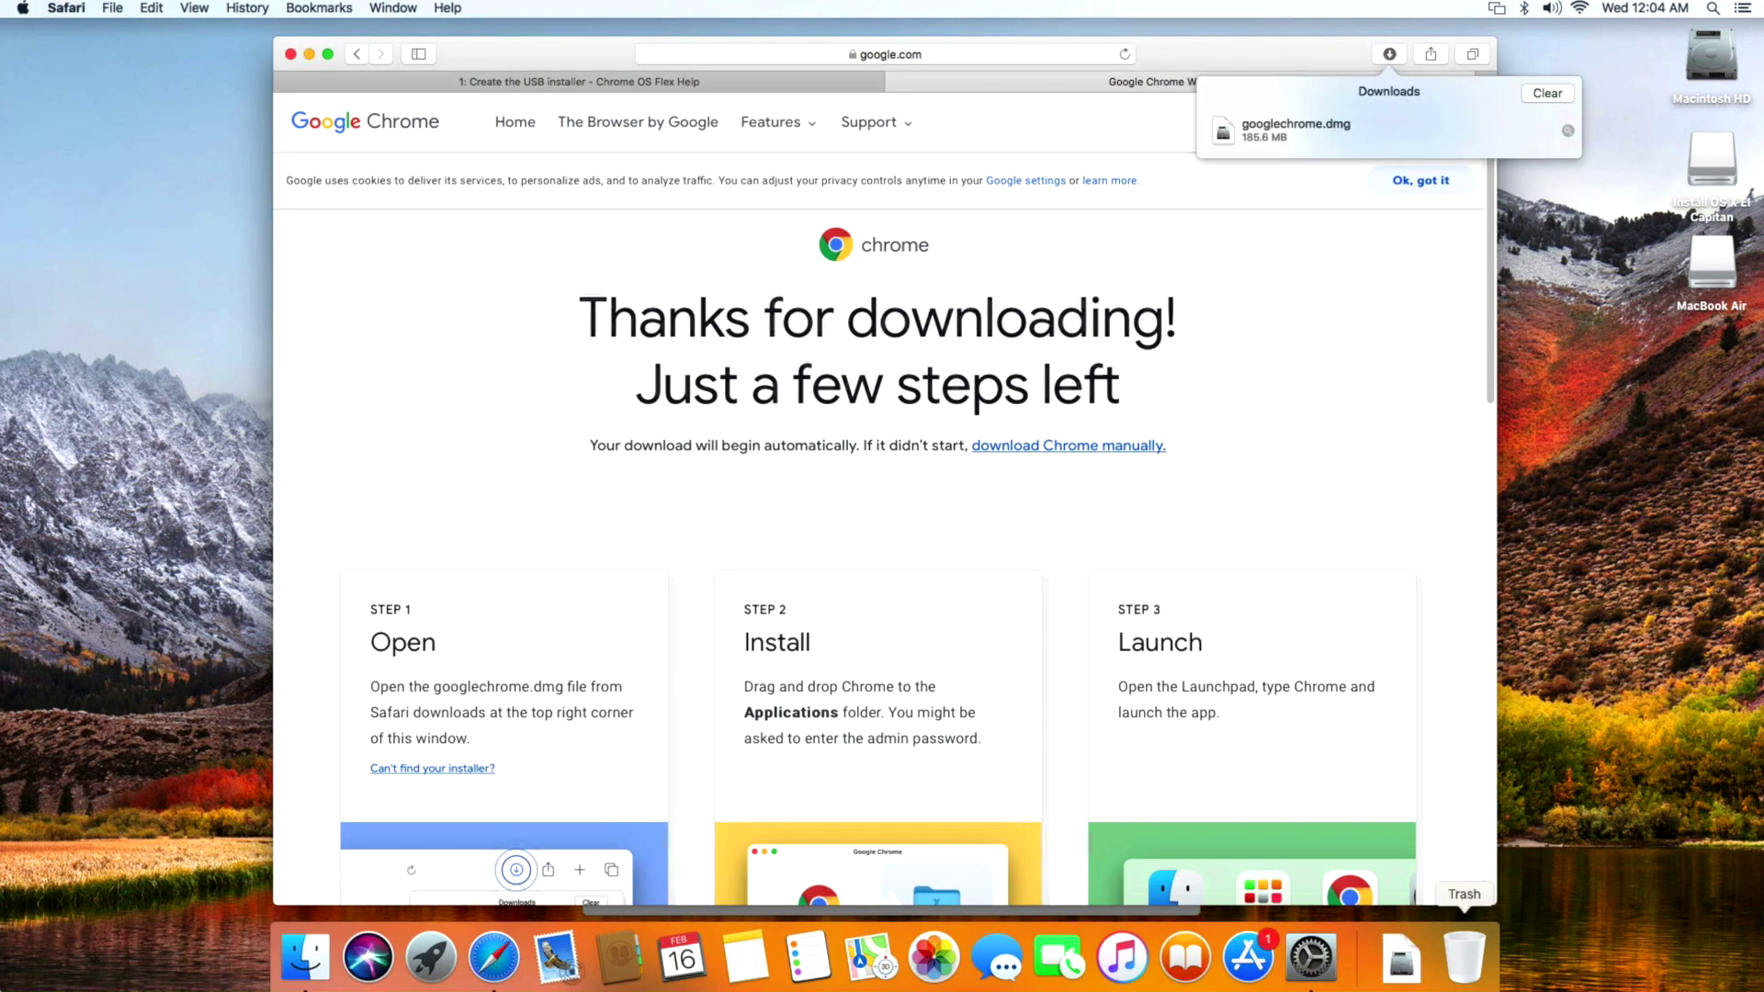
pyautogui.click(1403, 954)
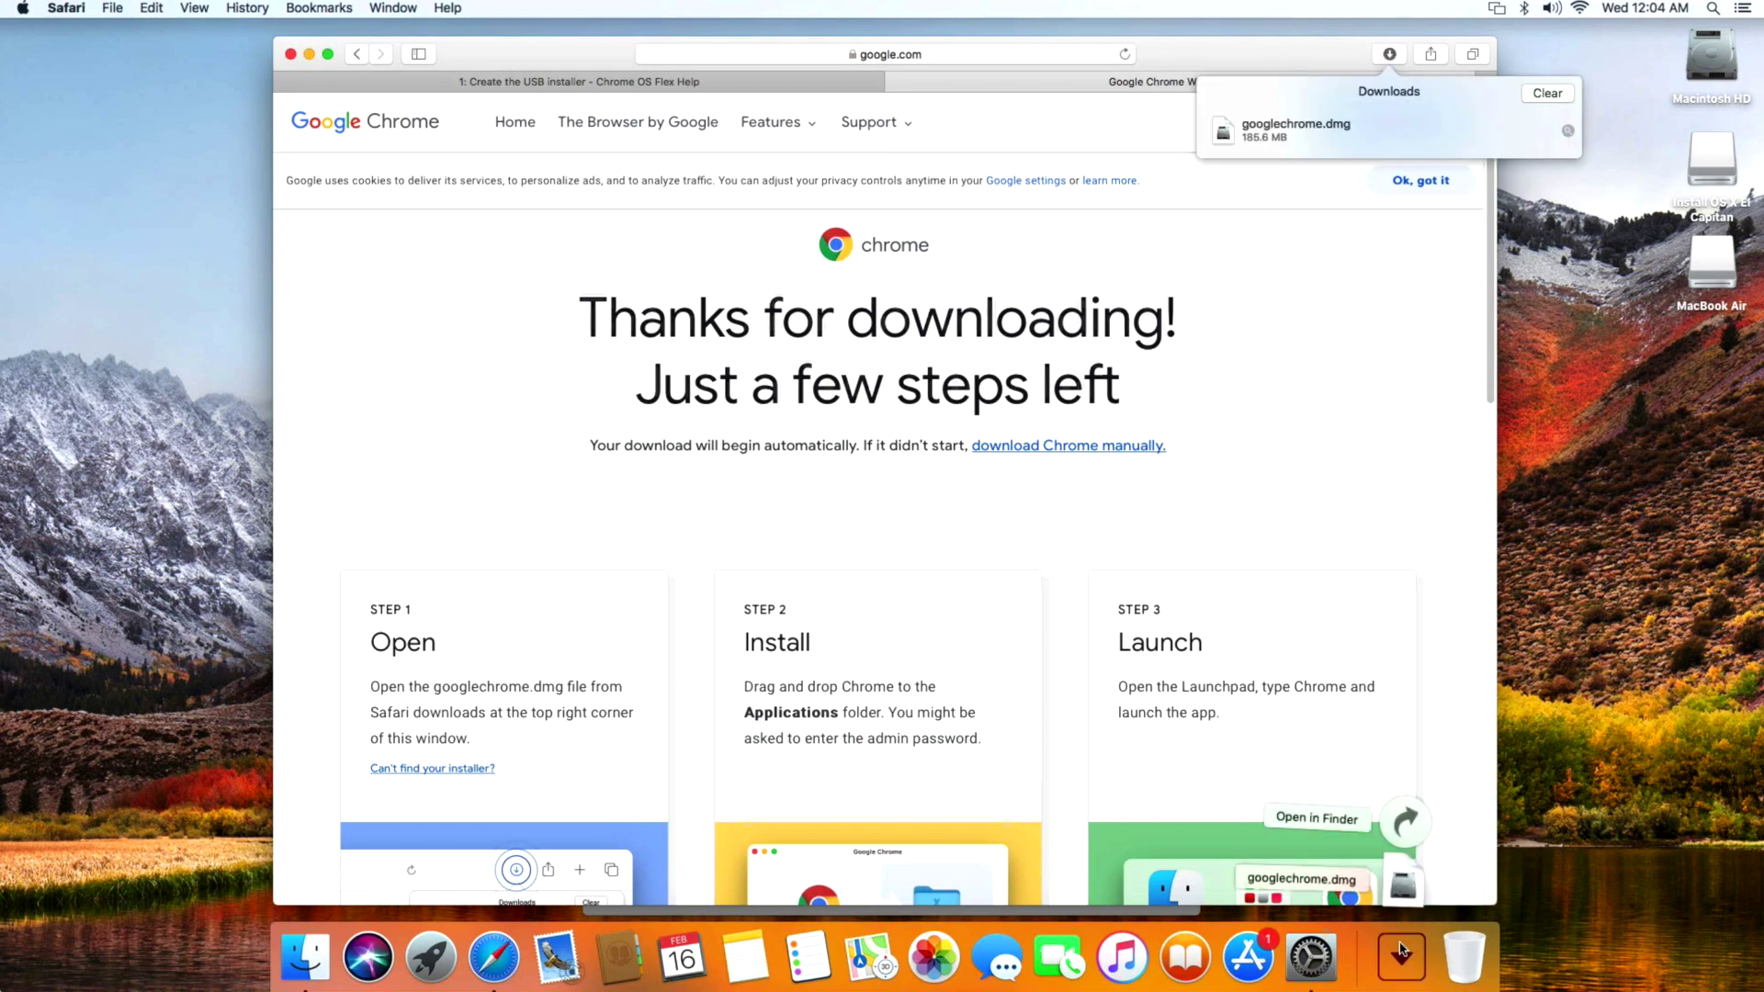
pyautogui.click(1396, 887)
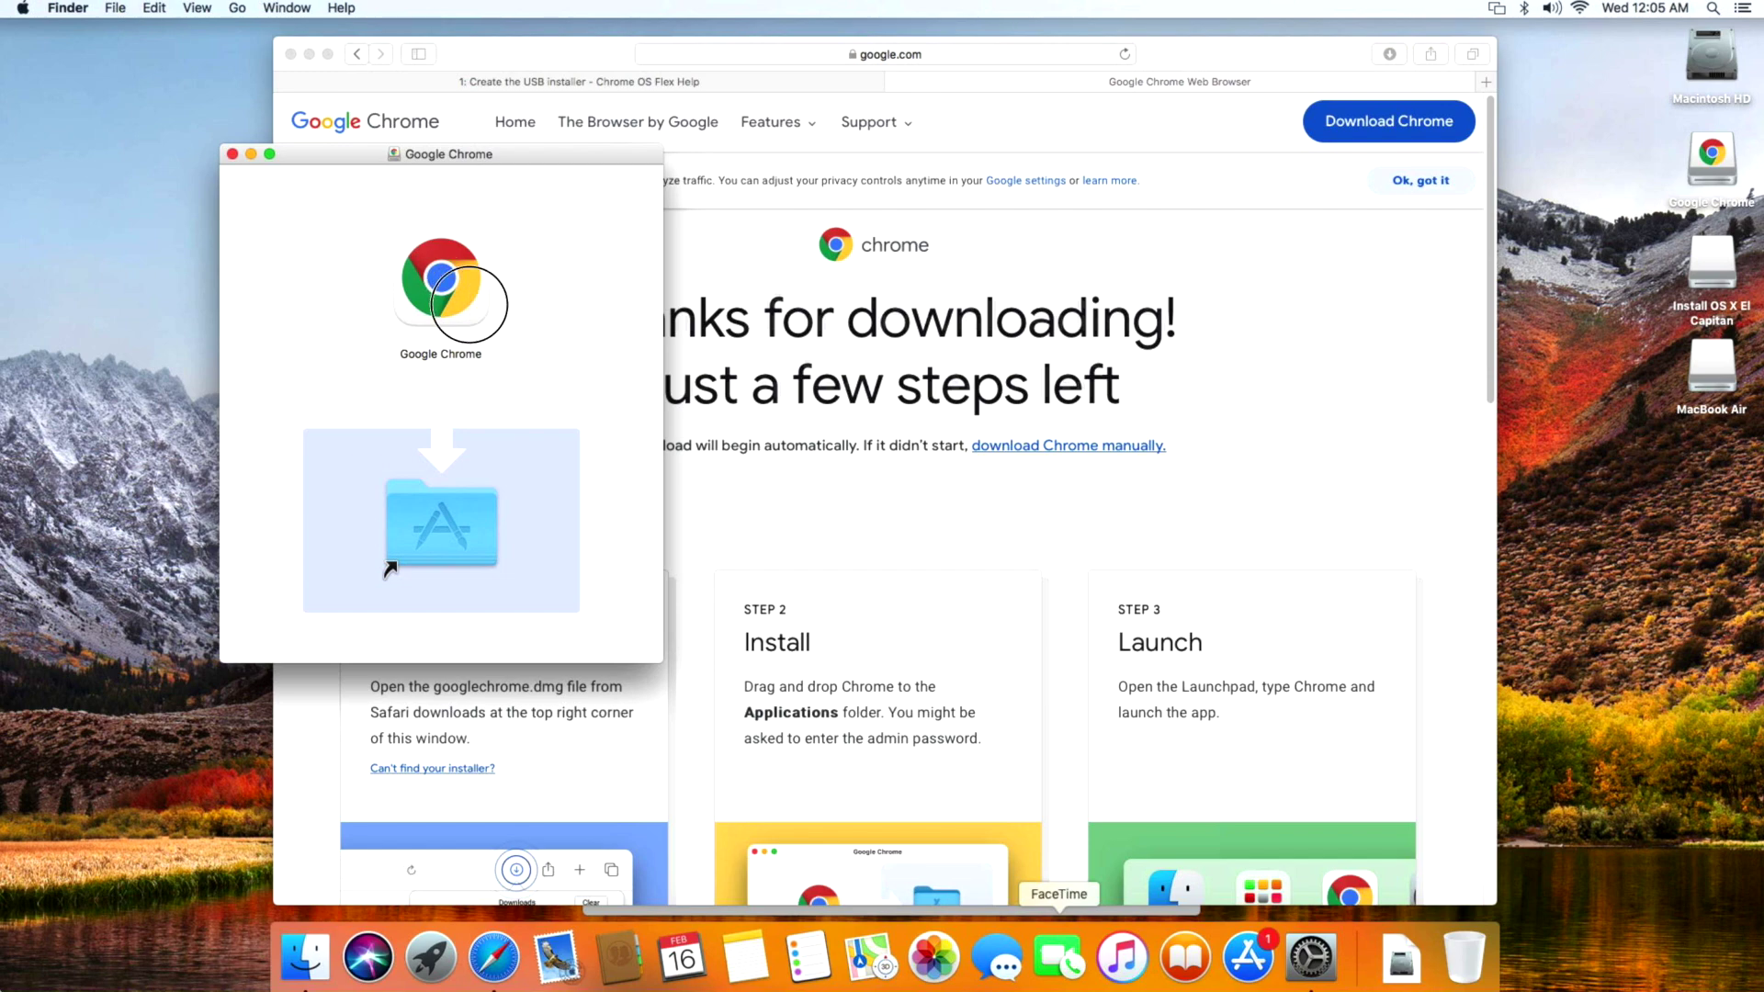
# Copy Google Chrome into Applications and open the Applications folder on Macintosh HD.
pyautogui.moveTo(468, 312); pyautogui.dragTo(507, 517)
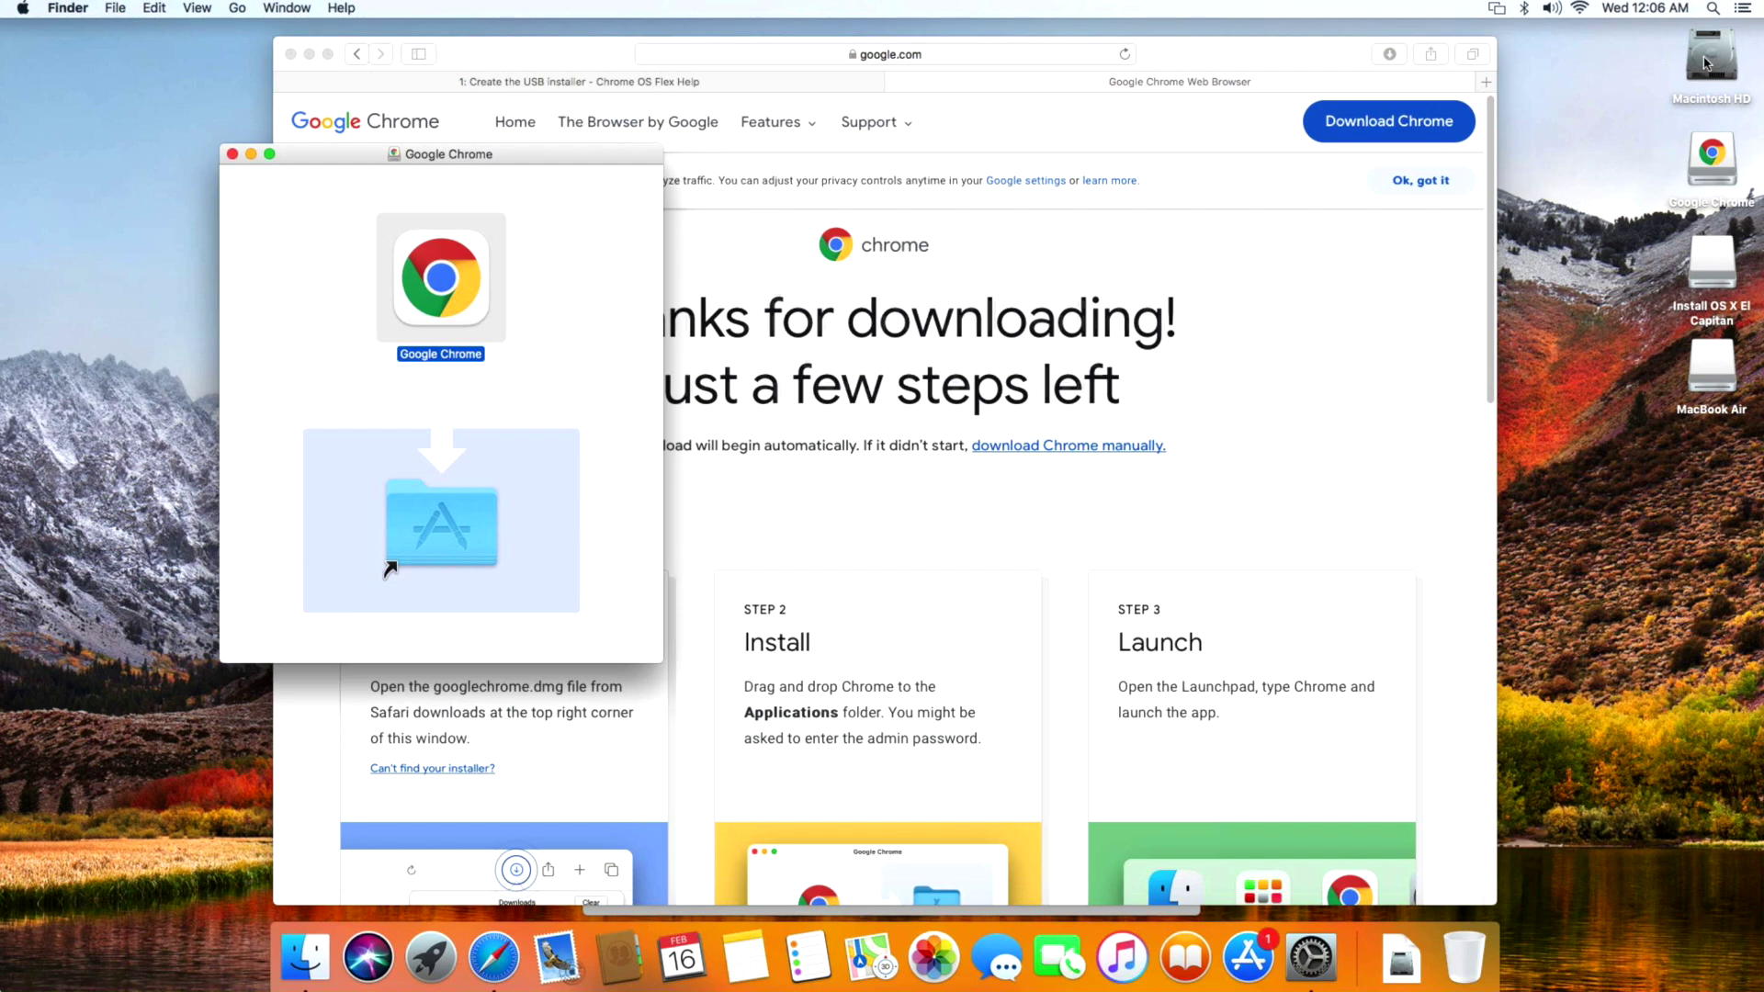
pyautogui.click(1705, 62)
pyautogui.doubleClick(1705, 62)
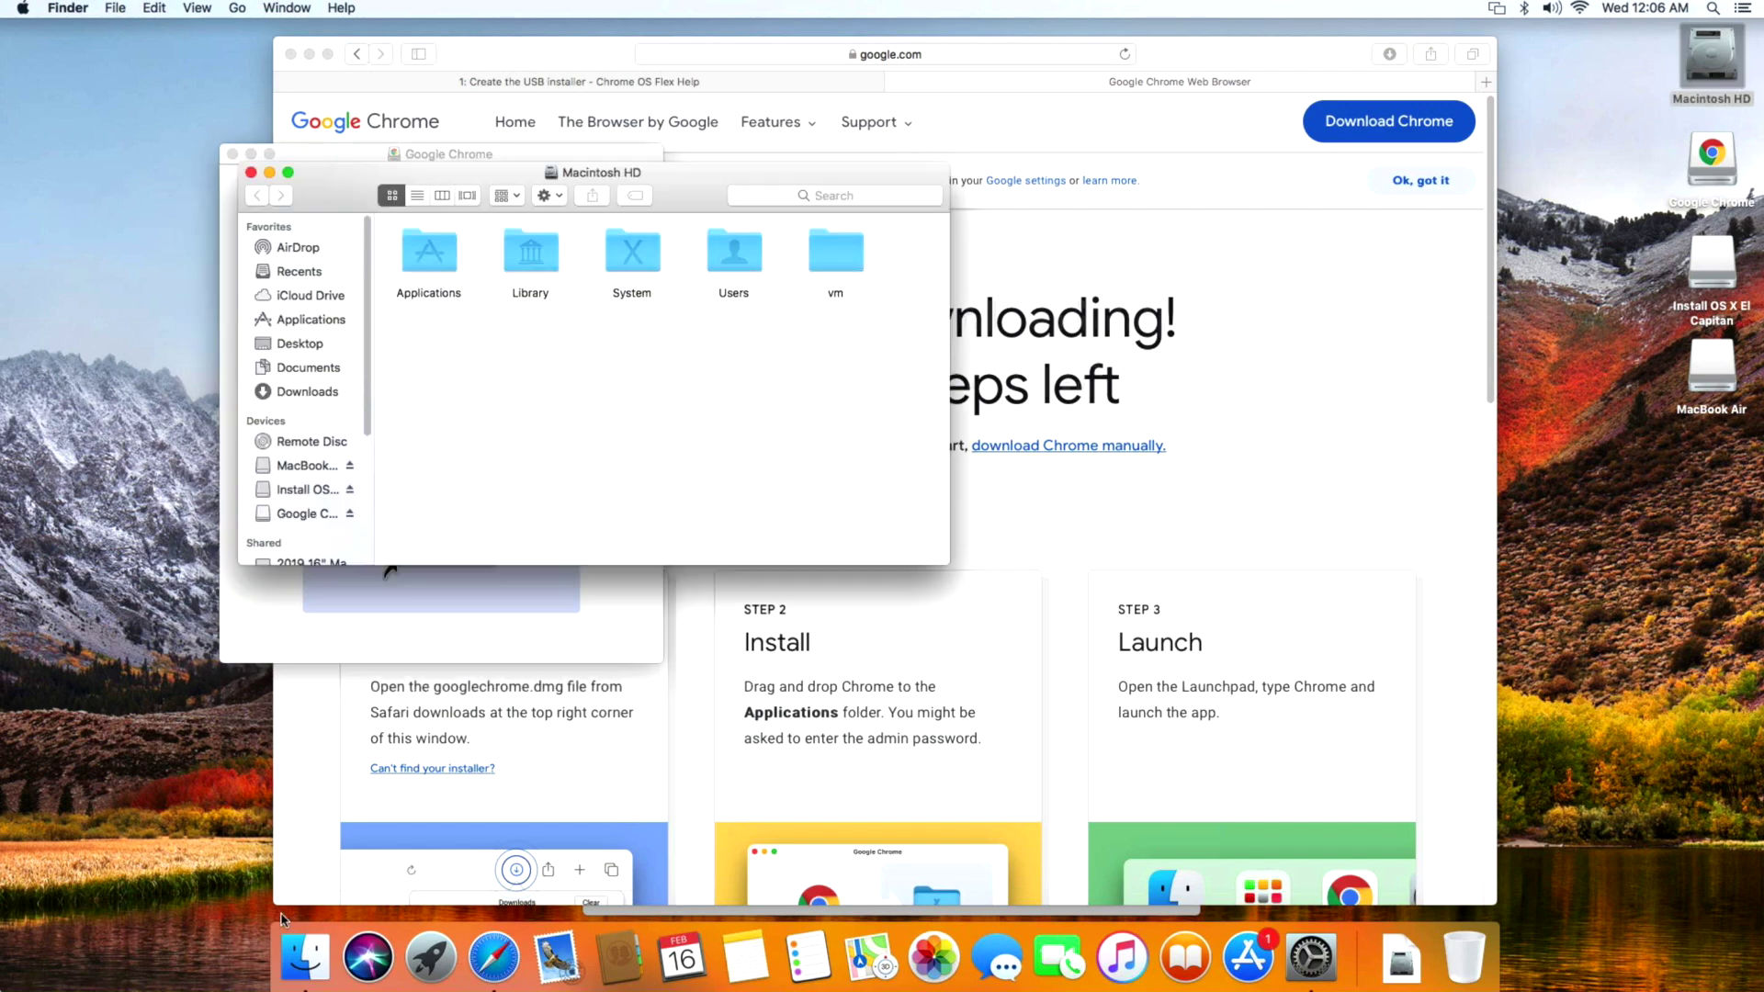
pyautogui.click(428, 261)
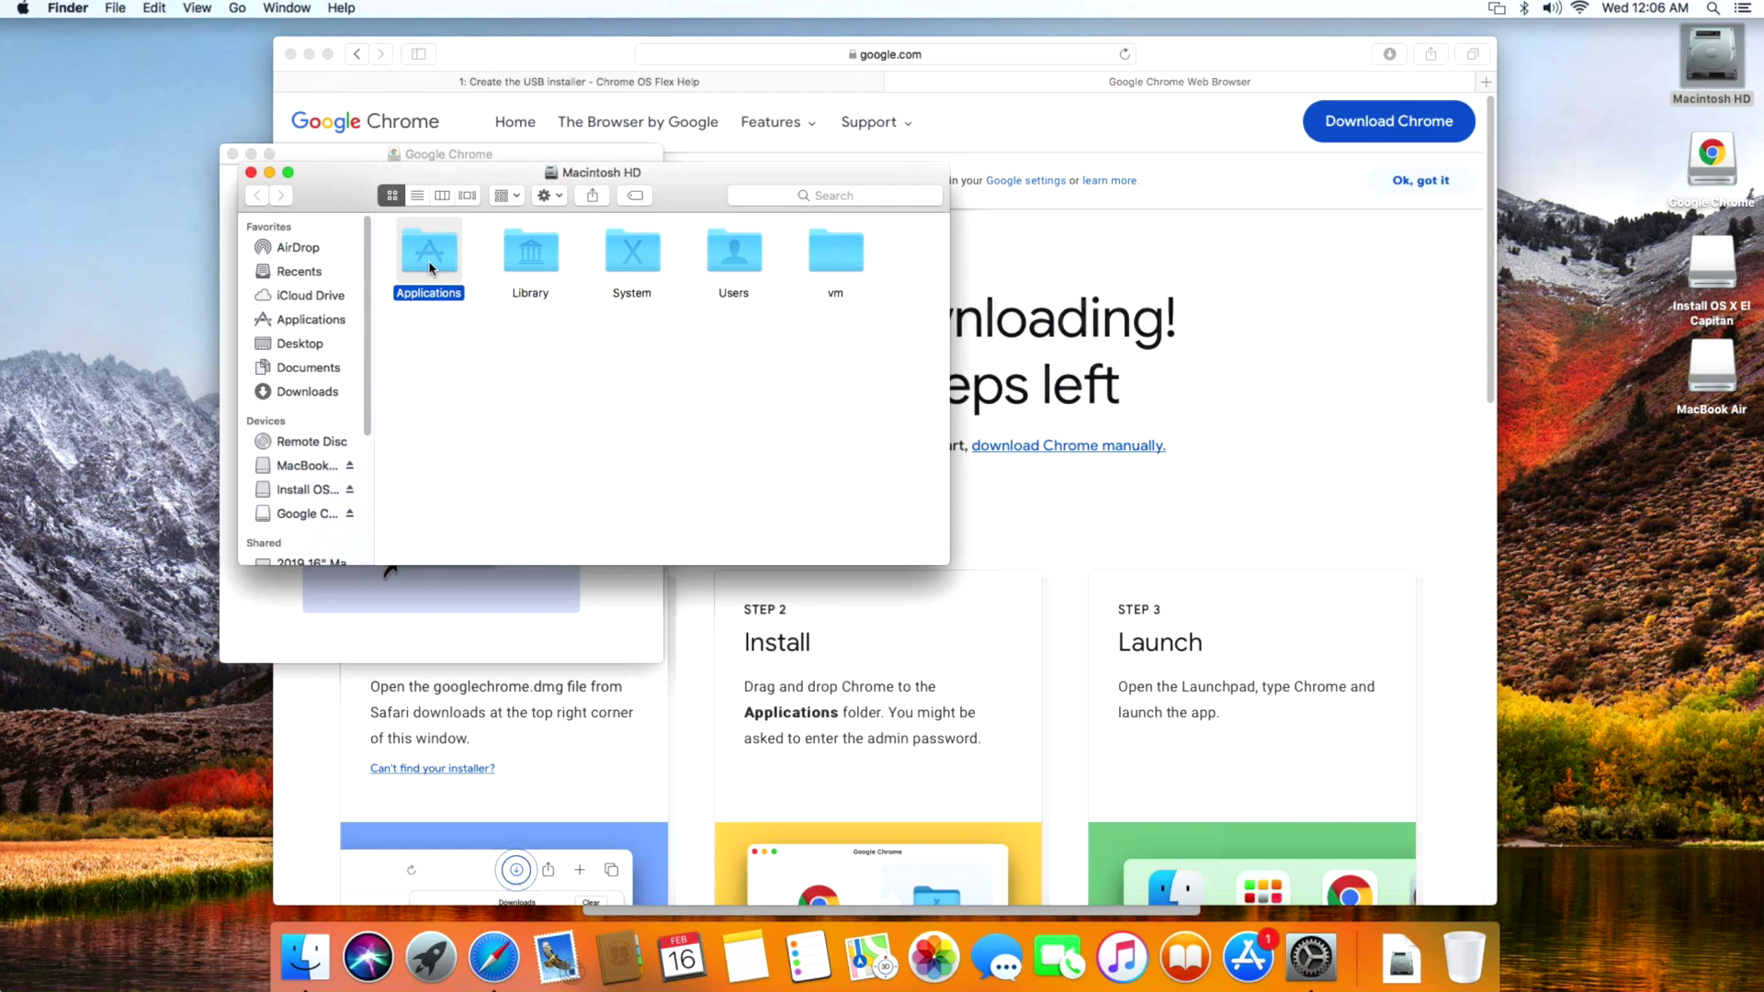
pyautogui.doubleClick(428, 261)
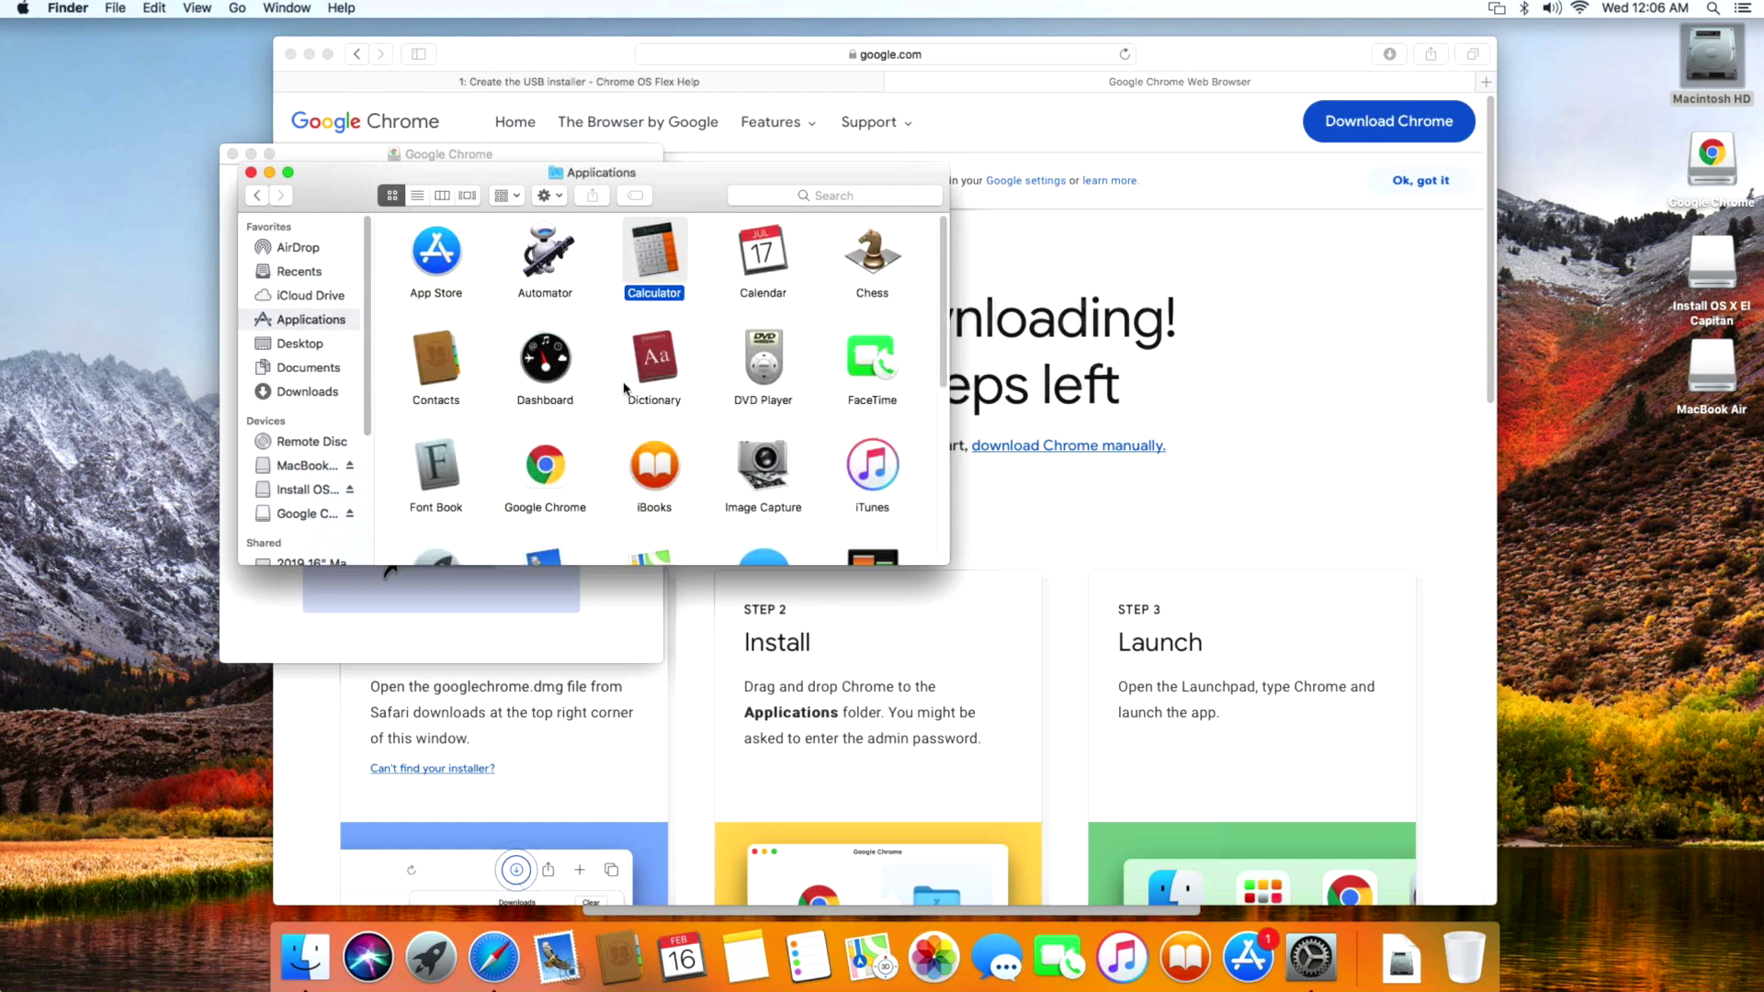
# Launch Google Chrome from Applications, accepting the internet-download warning, and start it.
pyautogui.click(545, 469)
pyautogui.doubleClick(565, 475)
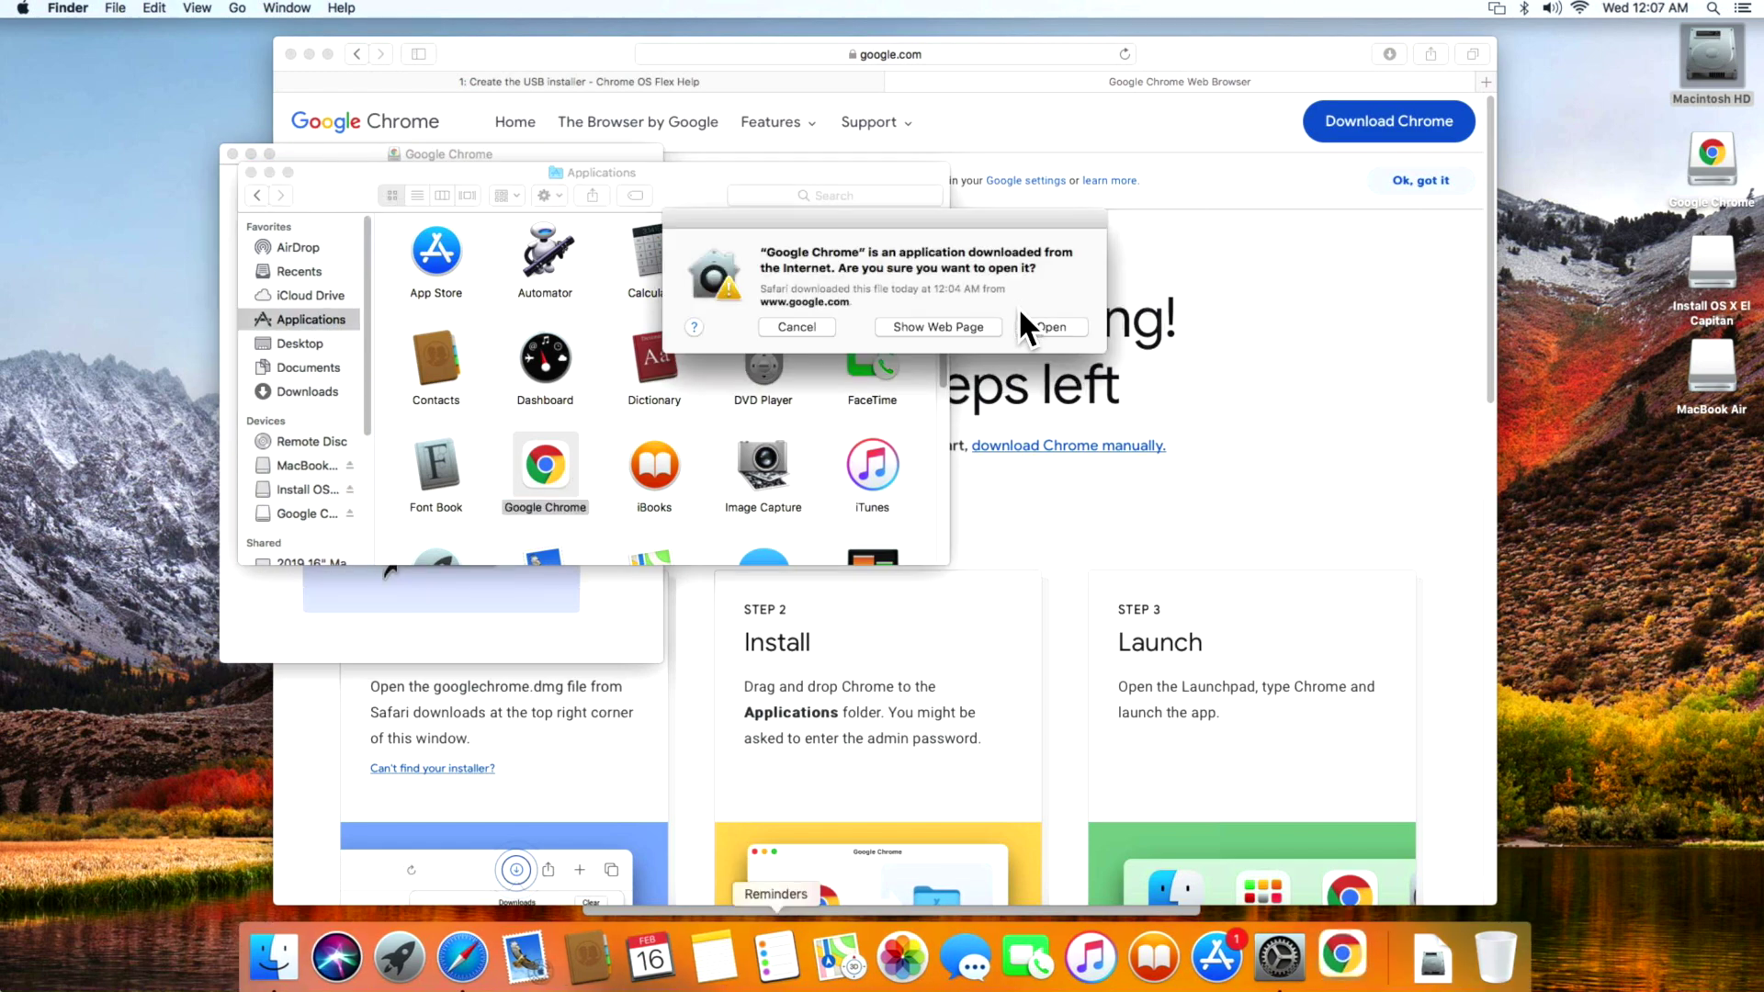
pyautogui.click(1038, 329)
pyautogui.click(1021, 376)
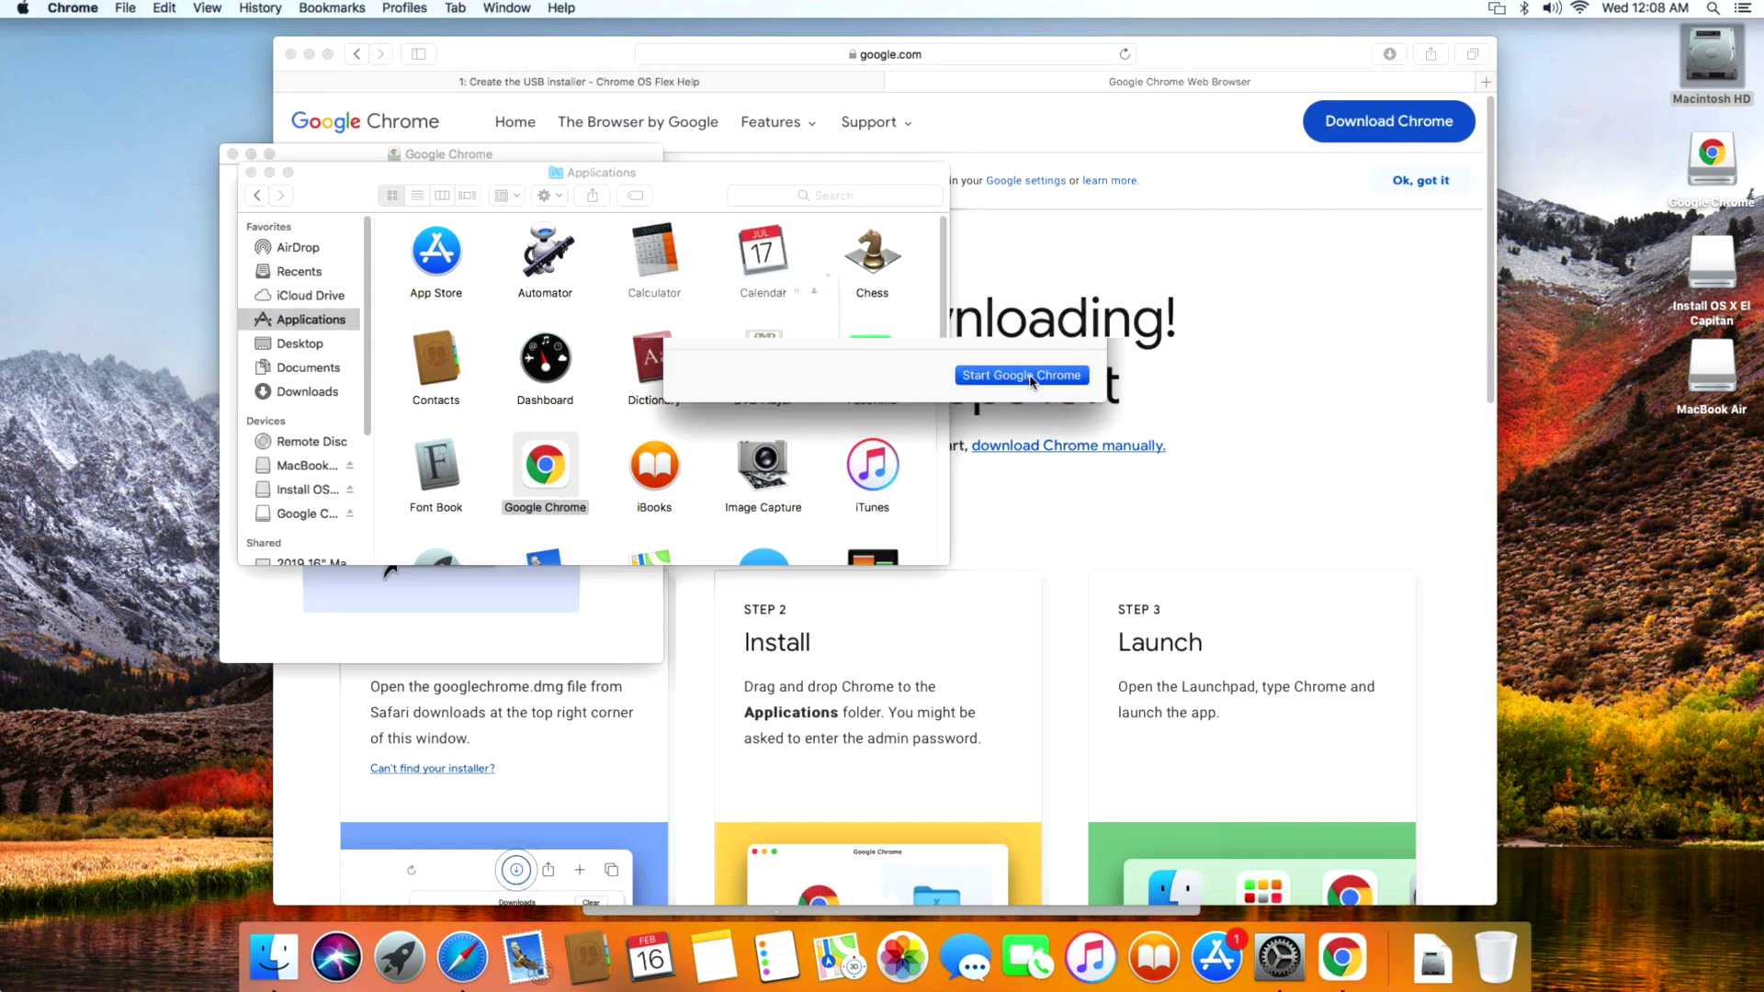
pyautogui.click(676, 80)
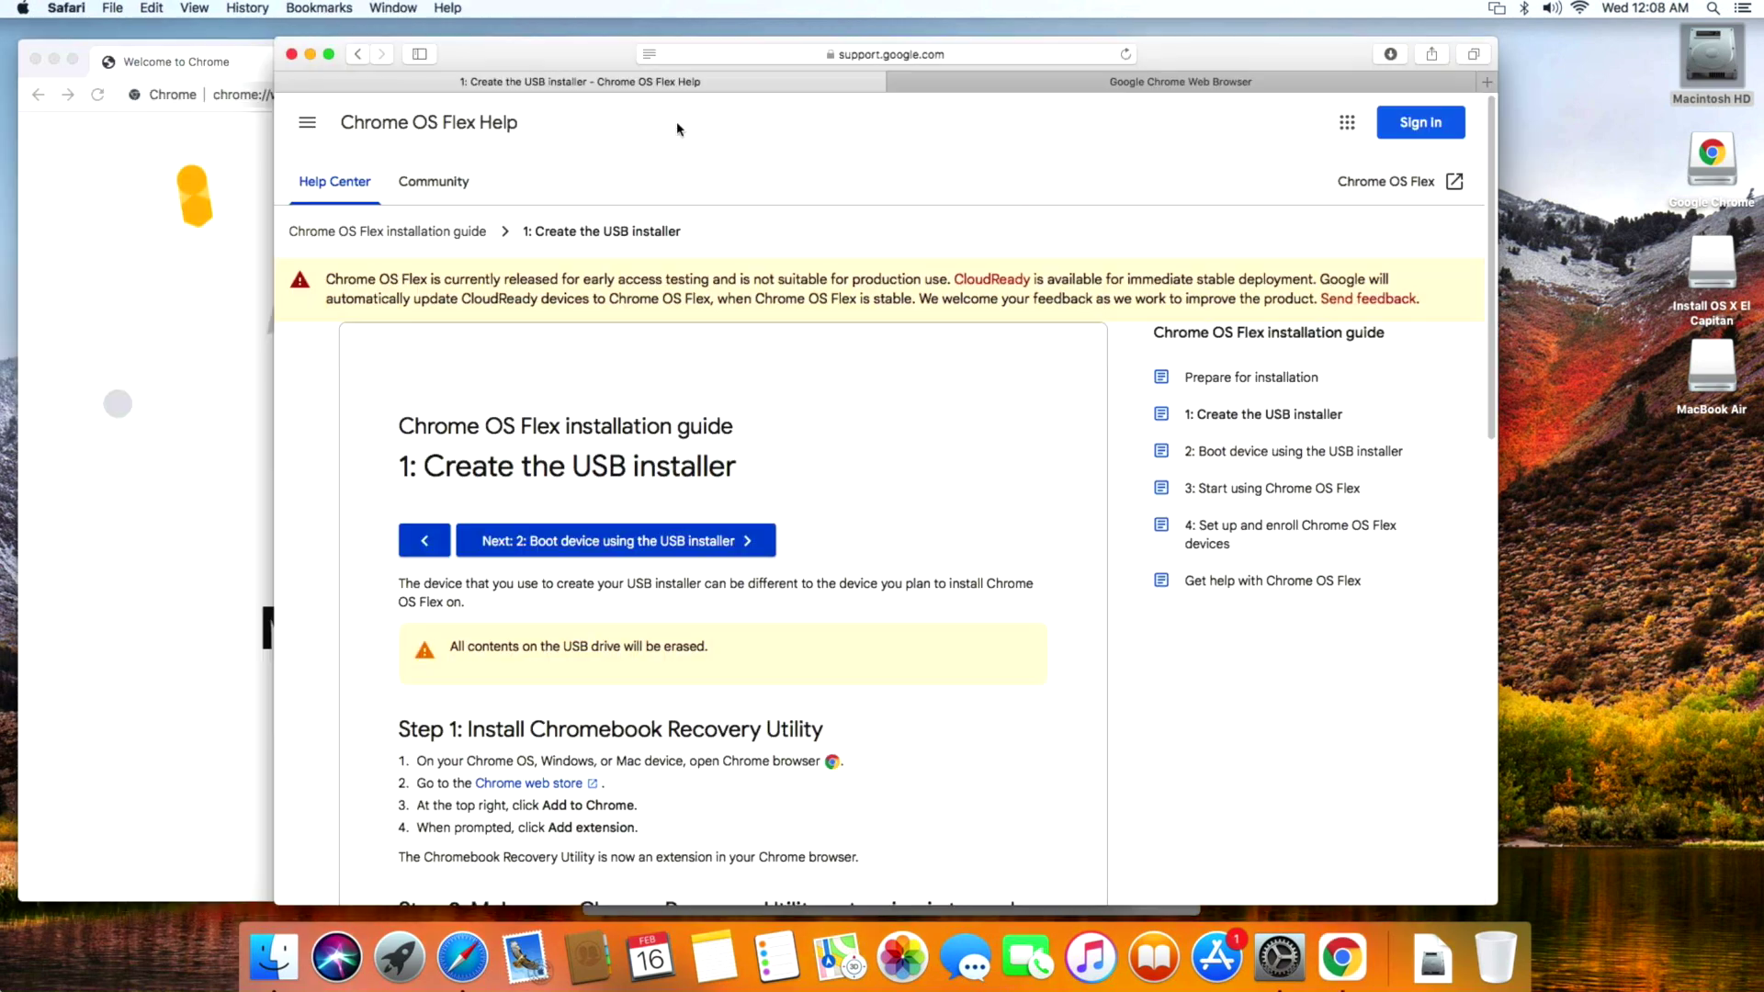
# Copy the installation guide's URL from Safari and load it in Chrome.
pyautogui.click(775, 54)
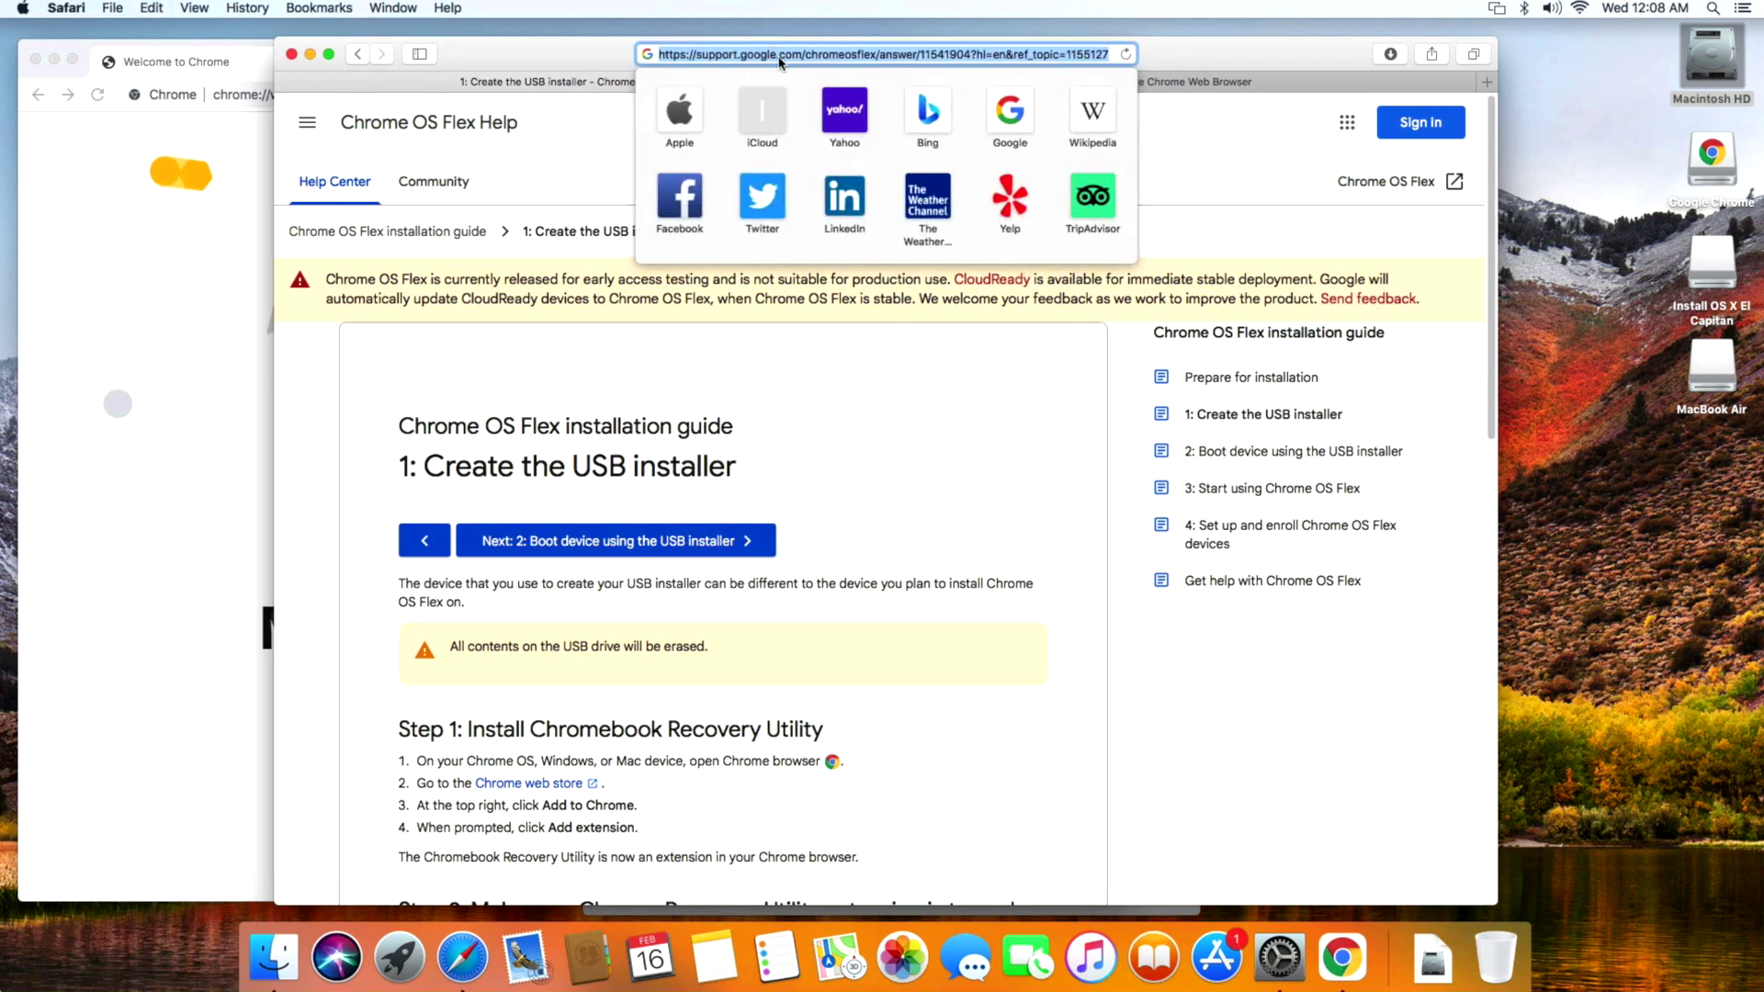
pyautogui.rightClick(776, 53)
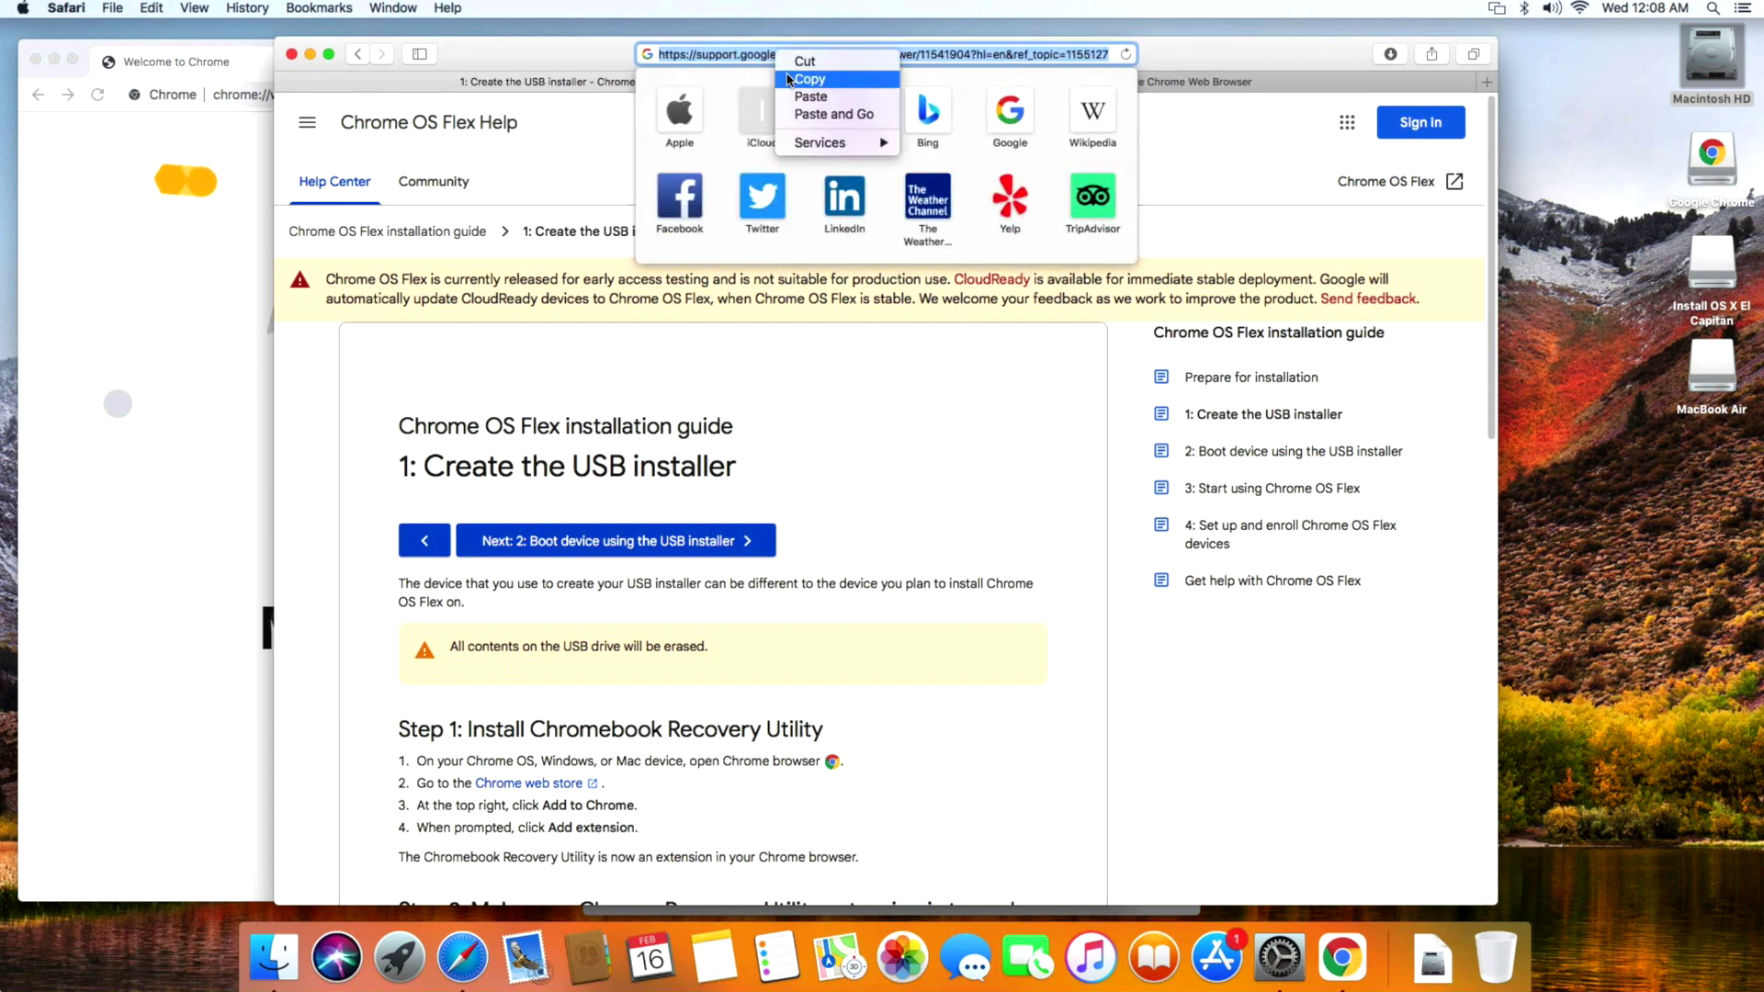
pyautogui.click(788, 79)
pyautogui.click(230, 55)
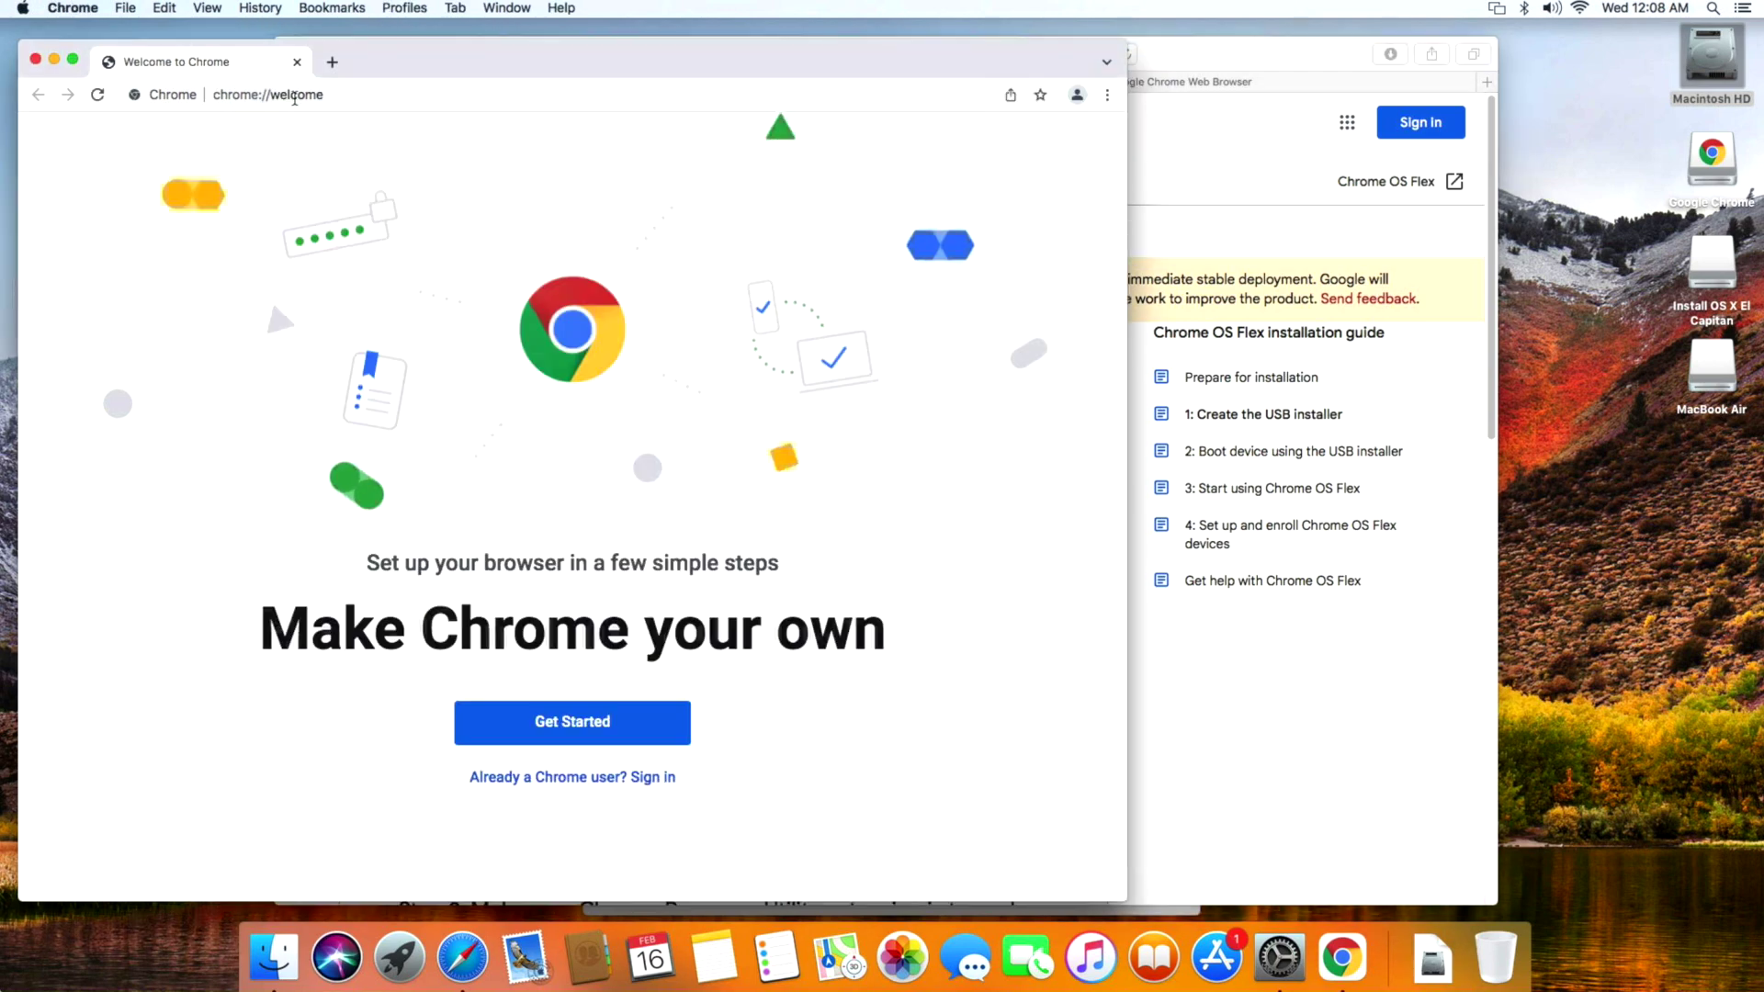
pyautogui.click(301, 95)
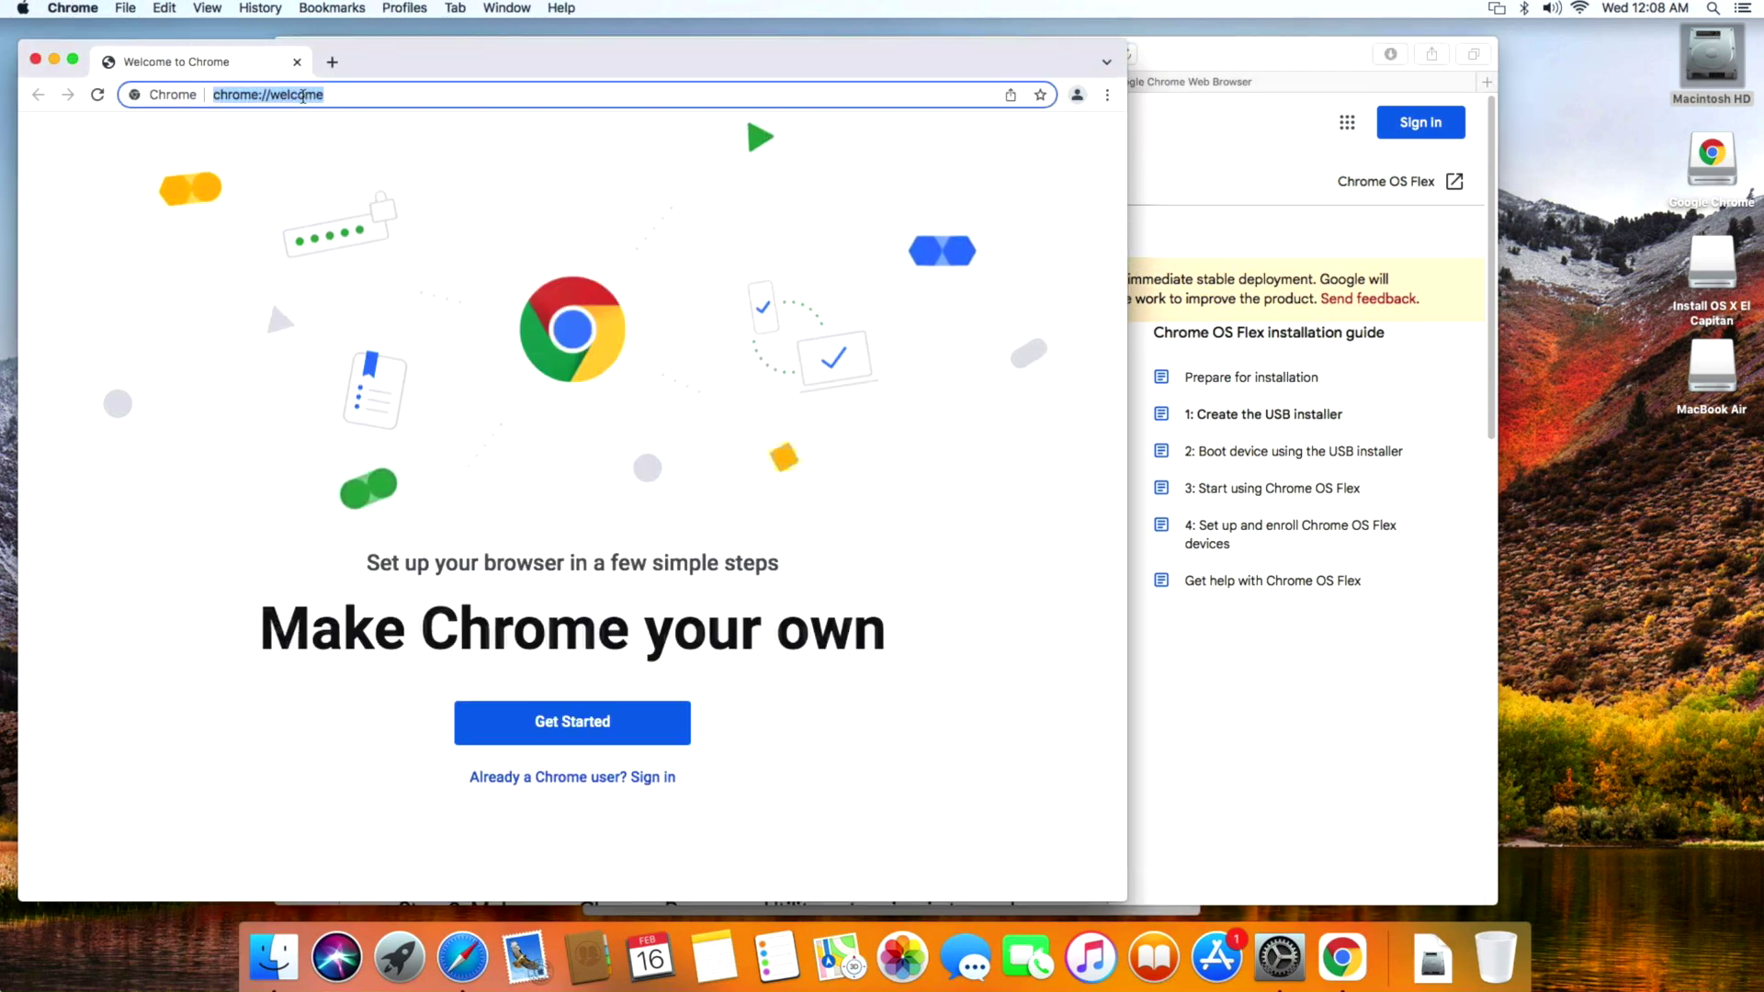
pyautogui.press('super+v')
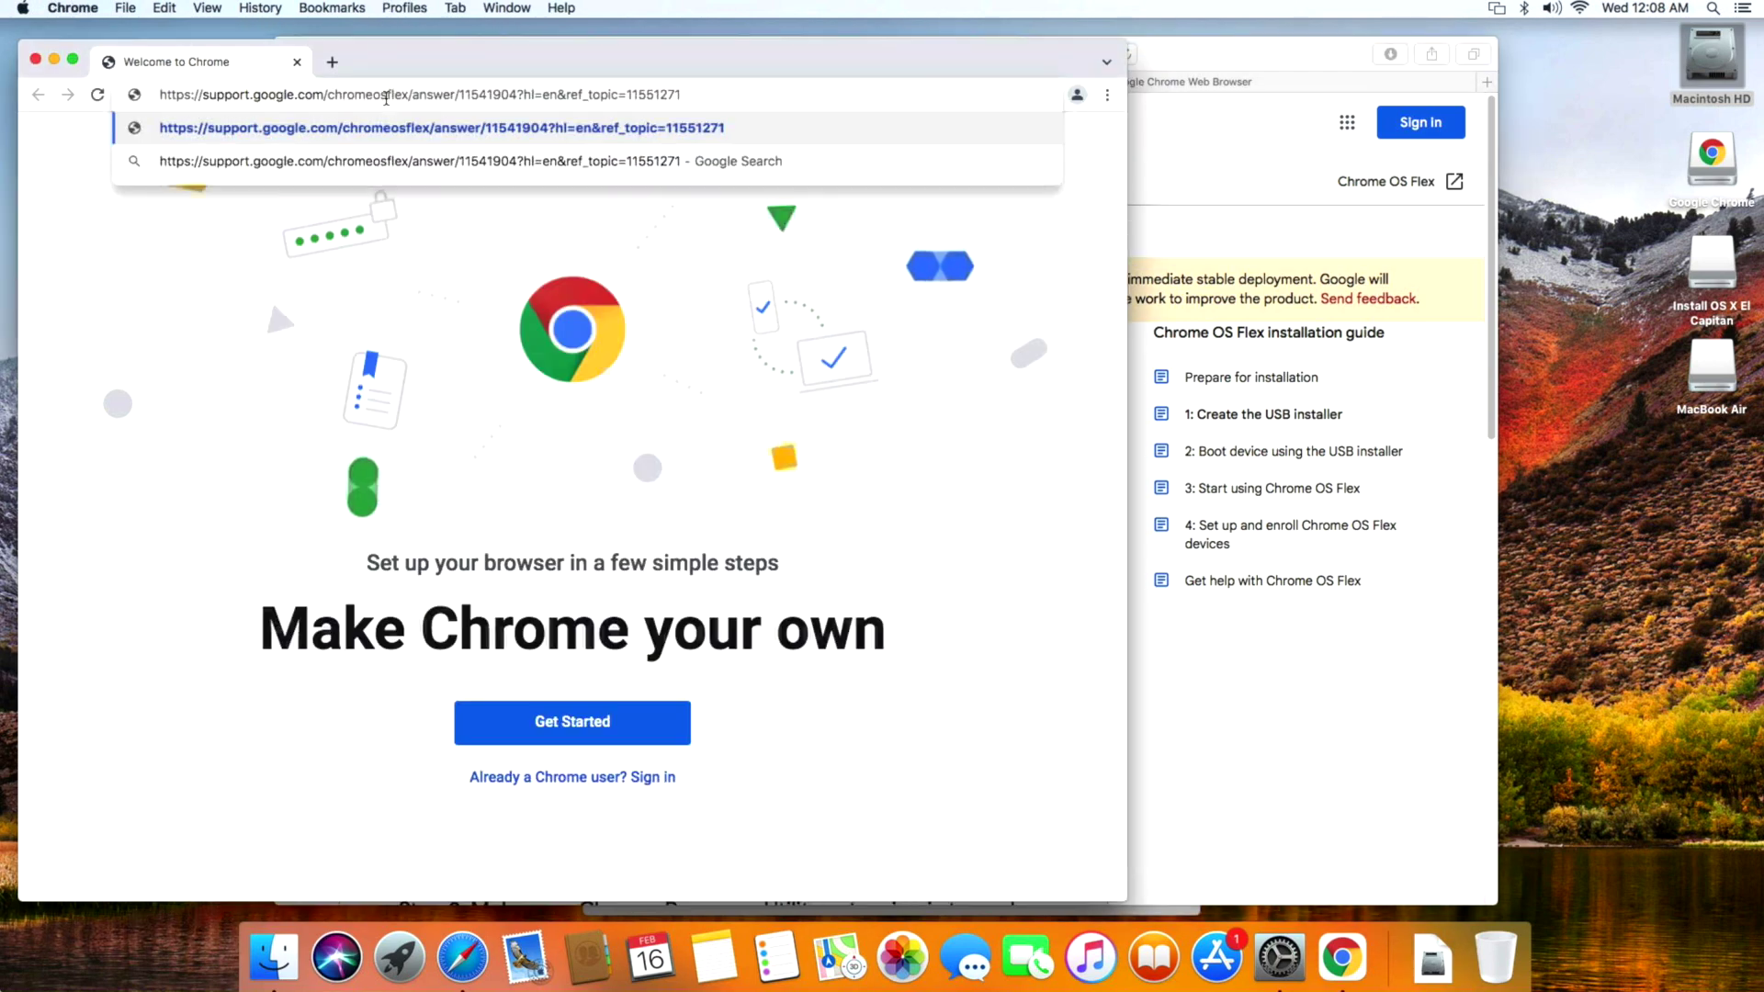
pyautogui.press('Return')
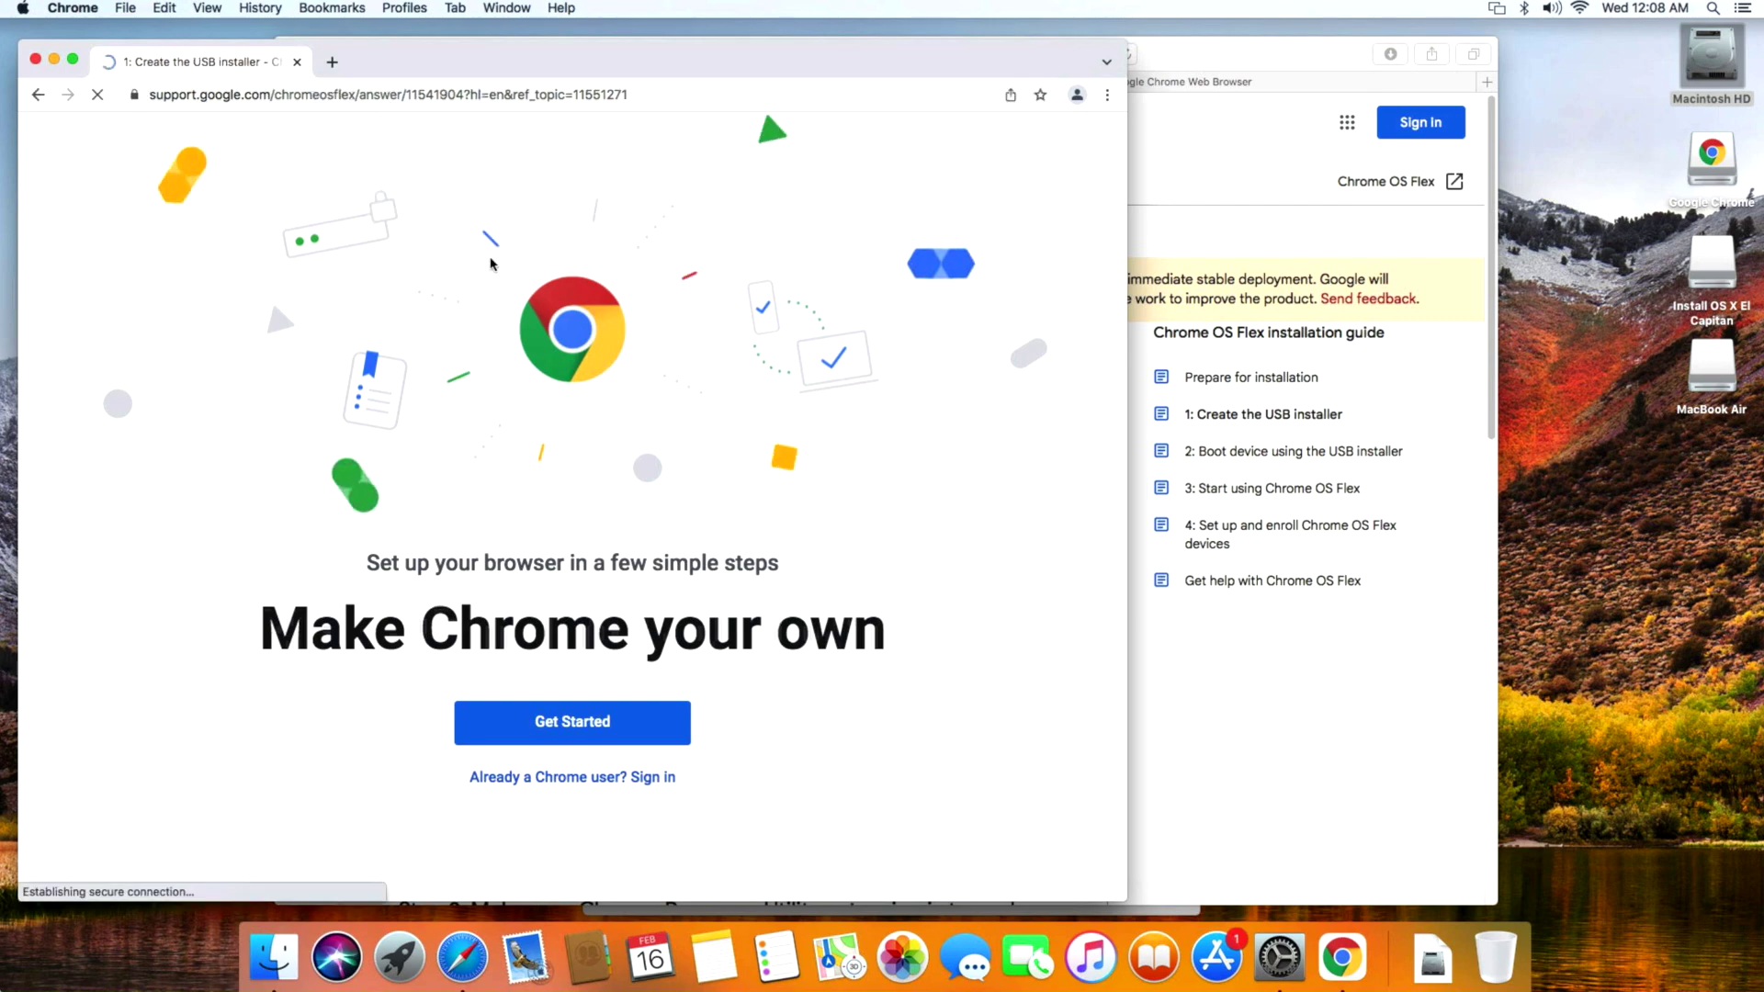
# Add the Chromebook Recovery Utility extension to Chrome from the Chrome Web Store.
pyautogui.scroll(-2, 353, 722)
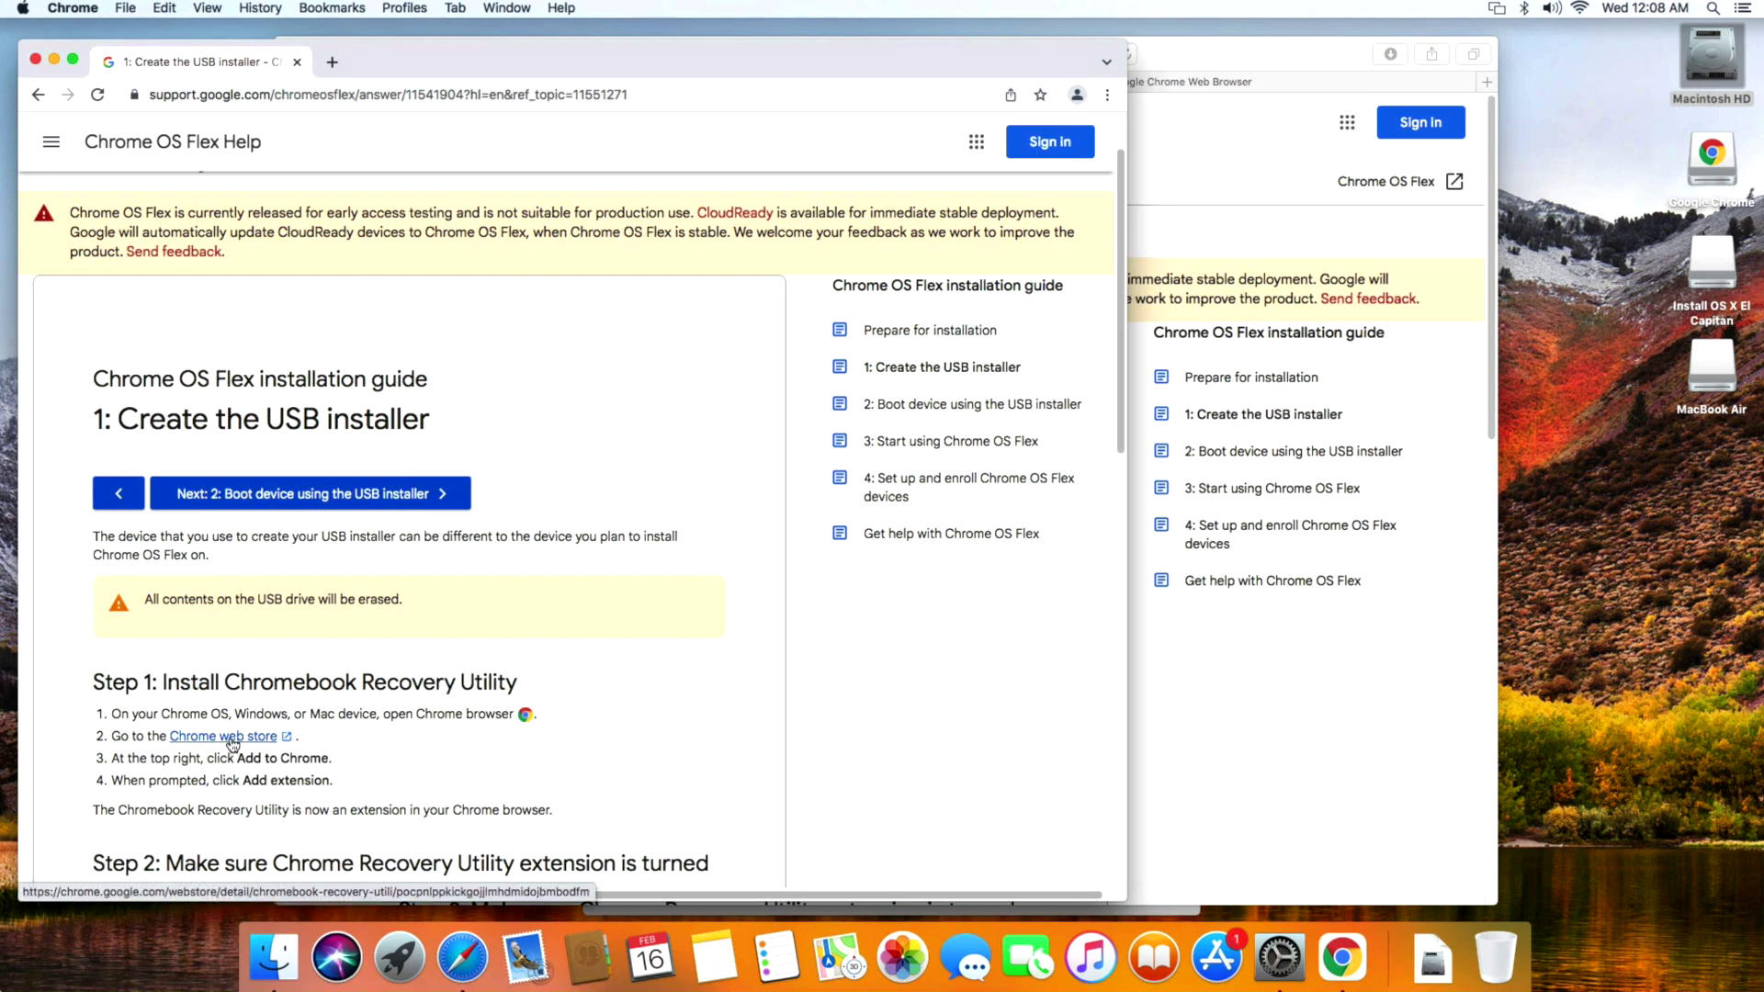
pyautogui.click(231, 737)
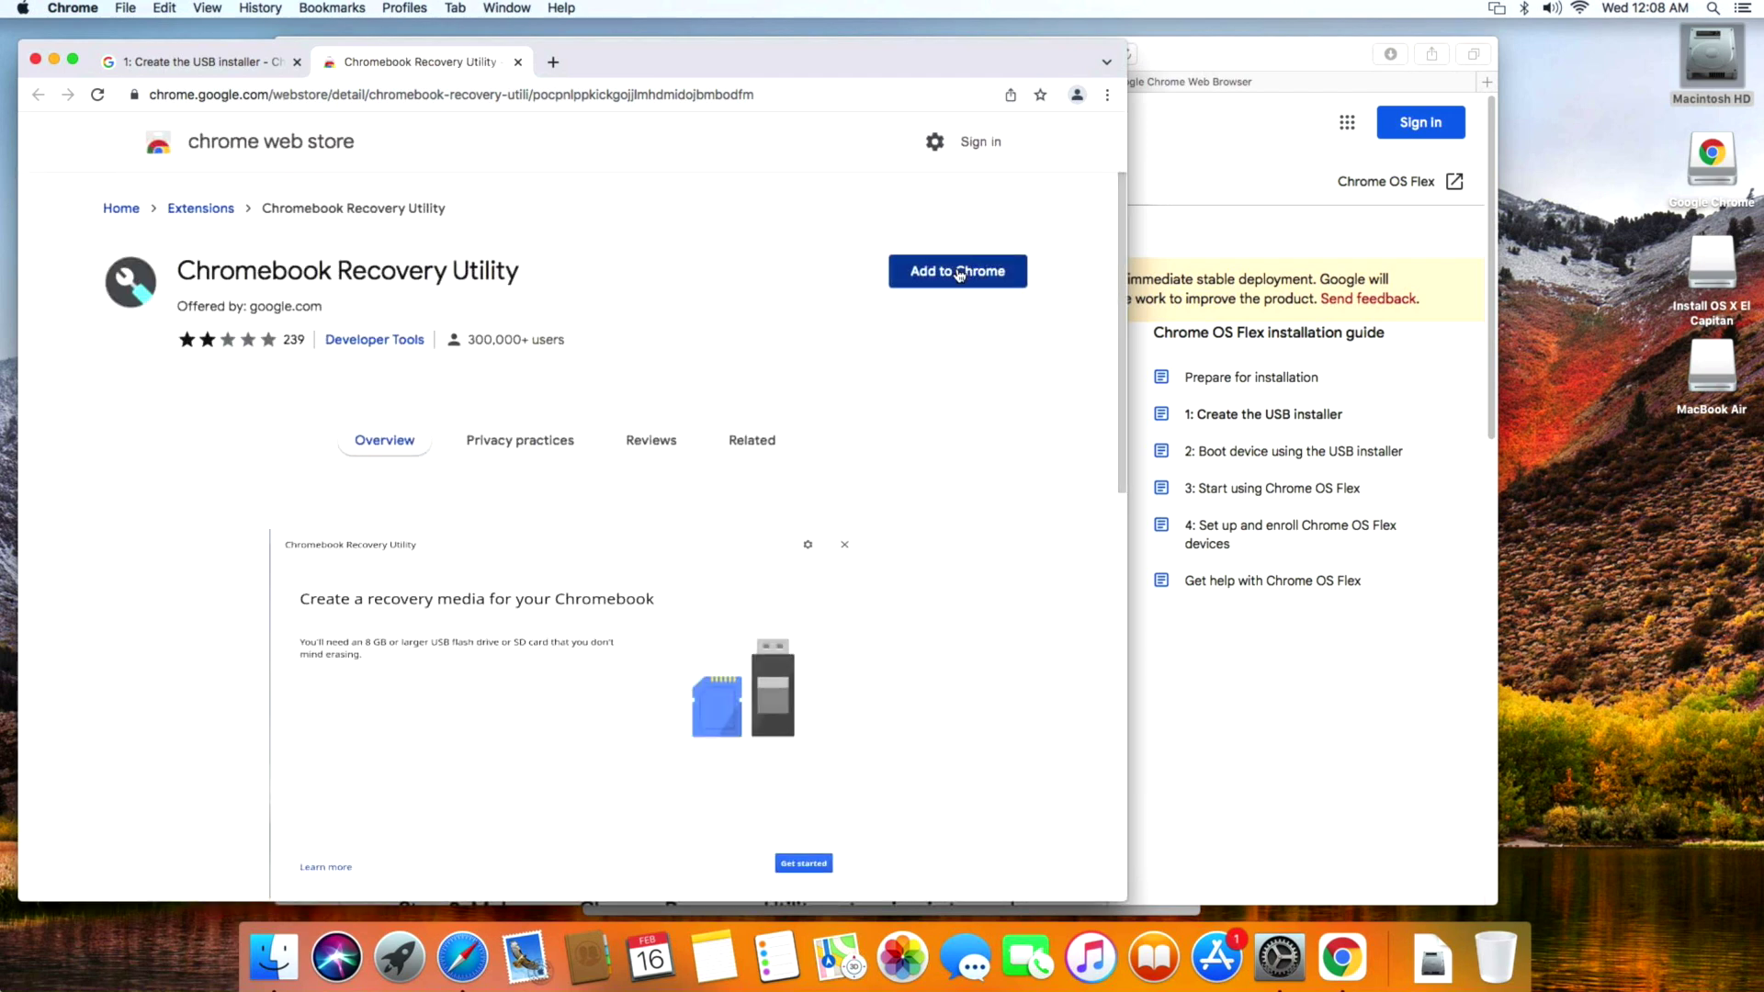
pyautogui.click(958, 273)
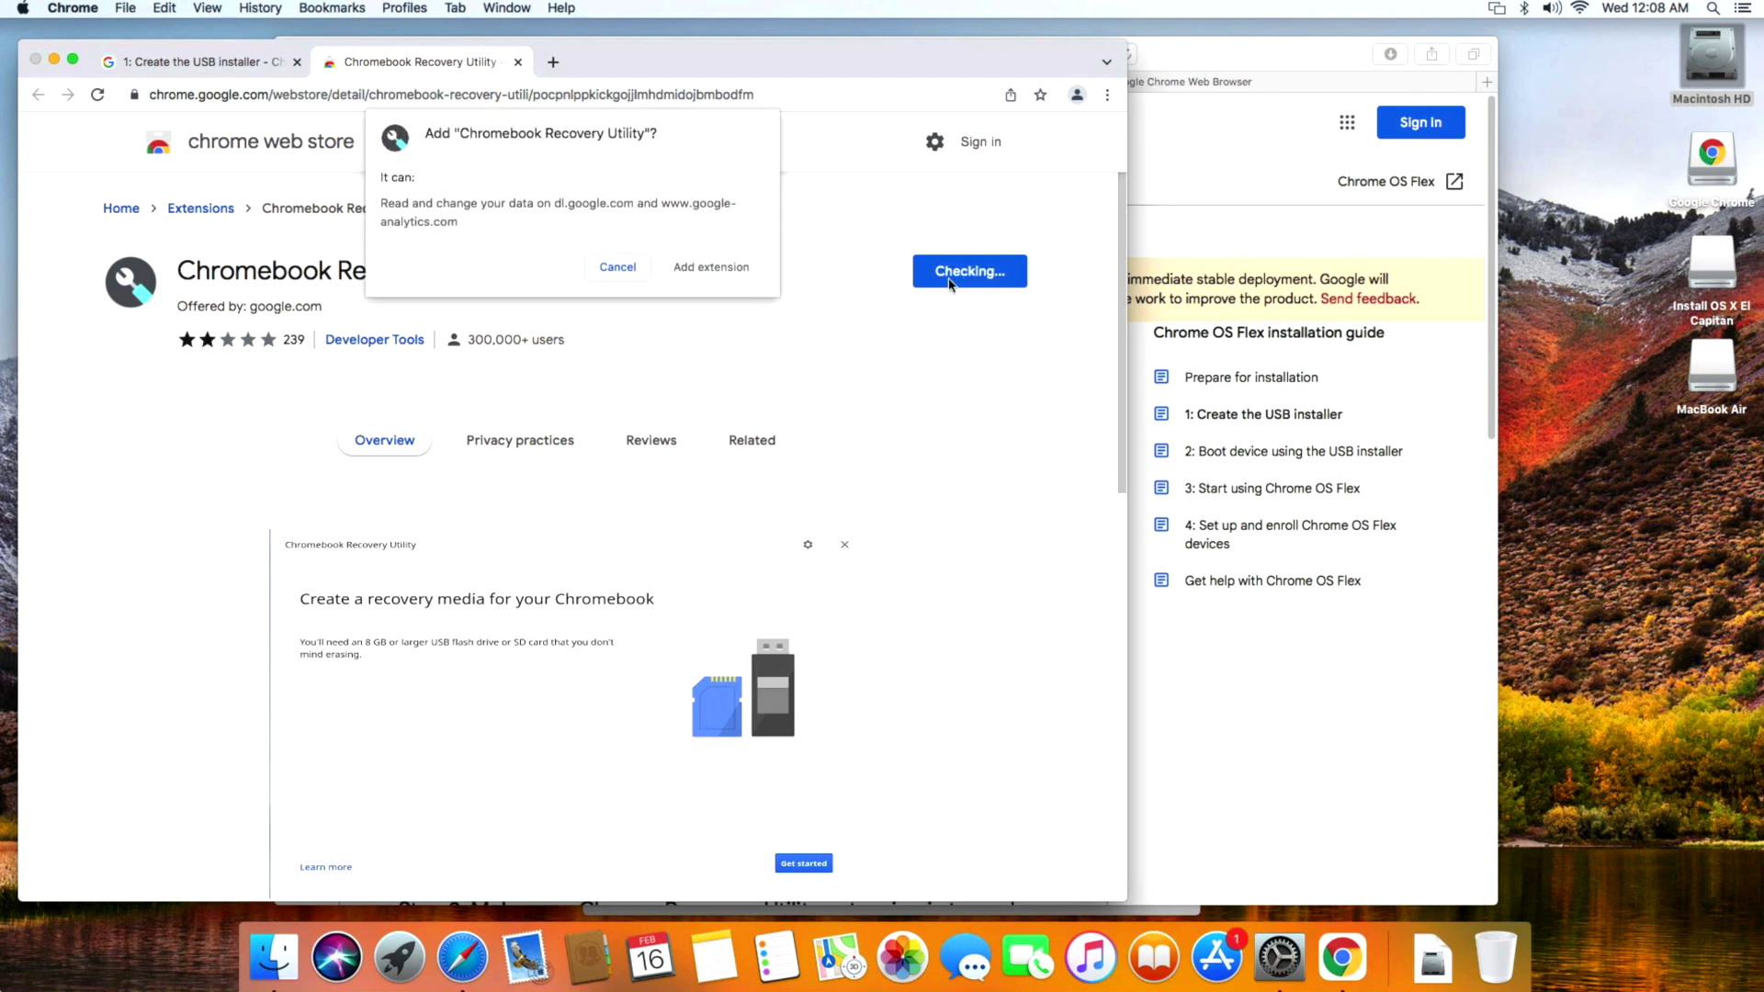
pyautogui.click(734, 279)
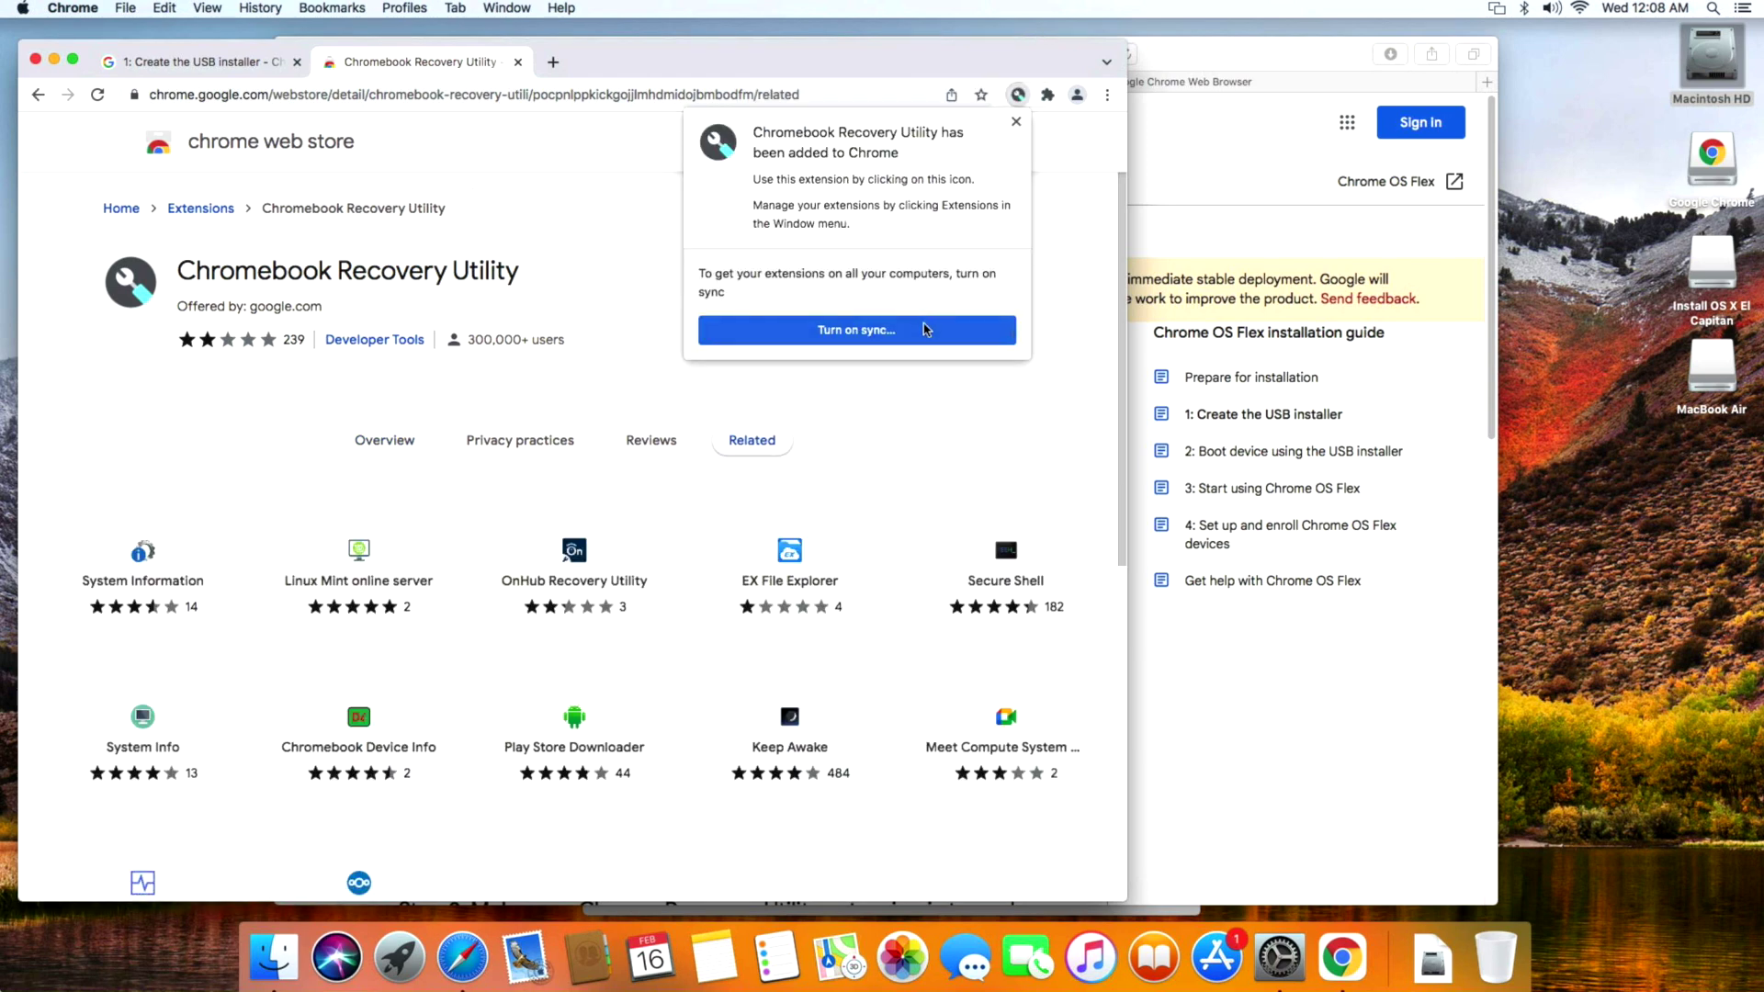
pyautogui.click(1015, 123)
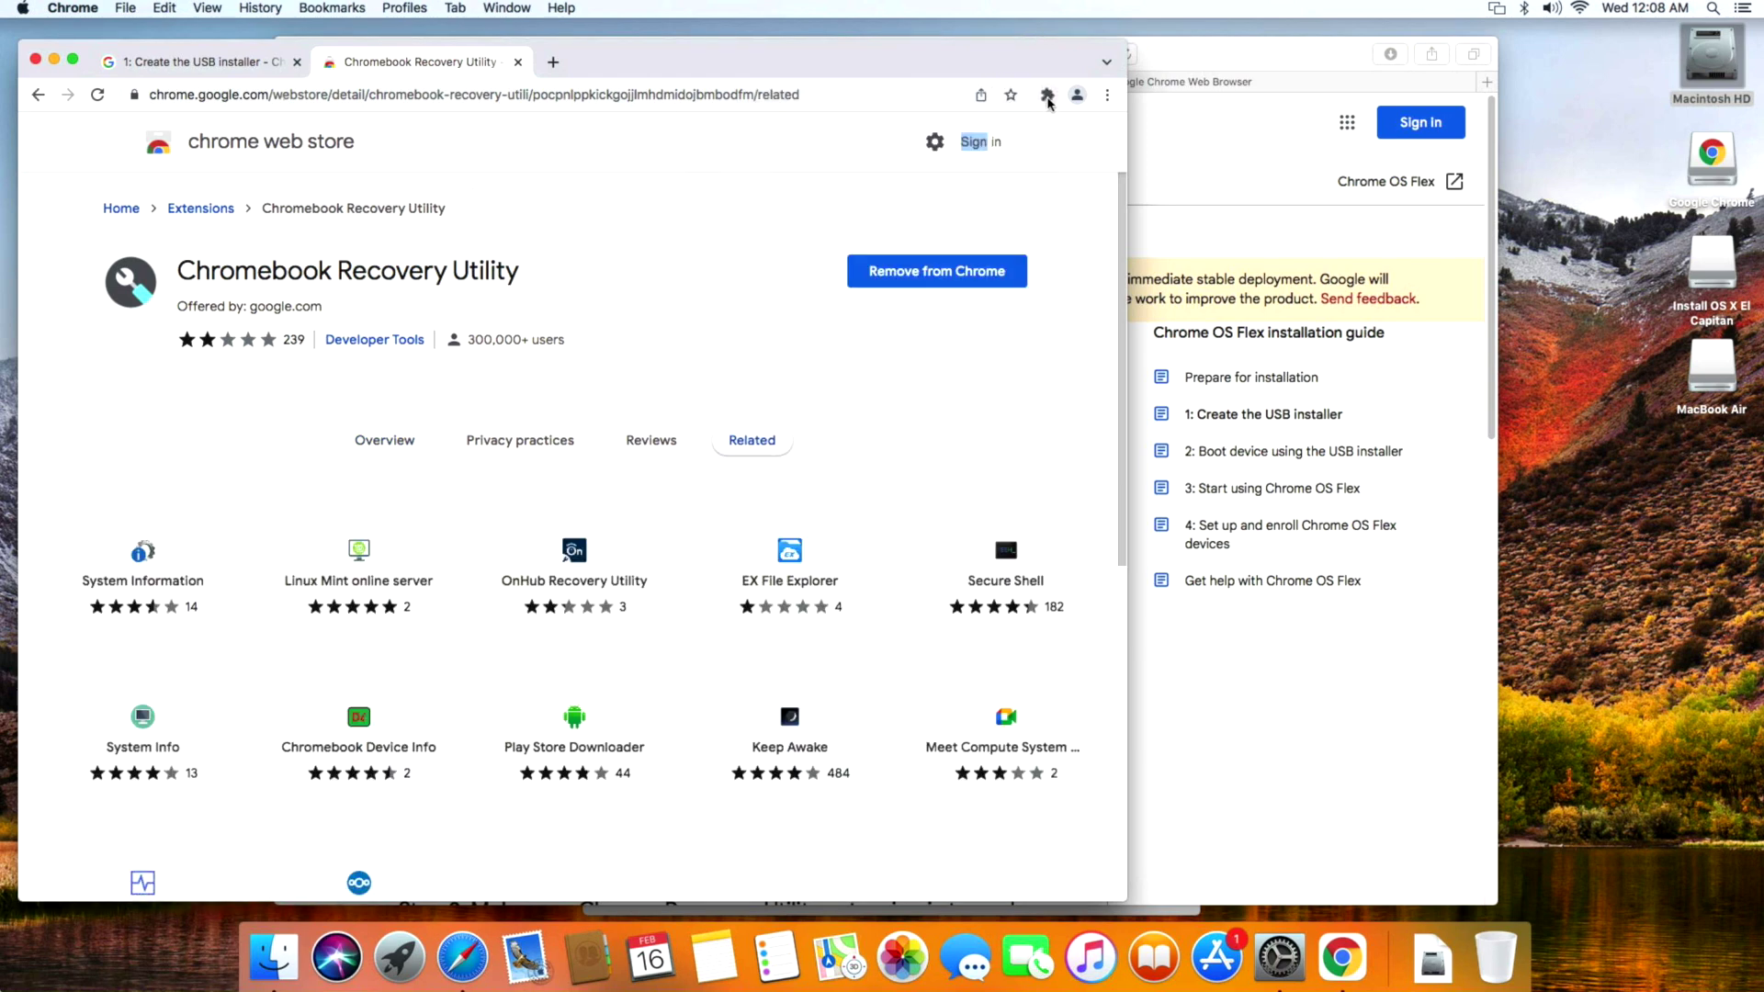
pyautogui.click(1045, 96)
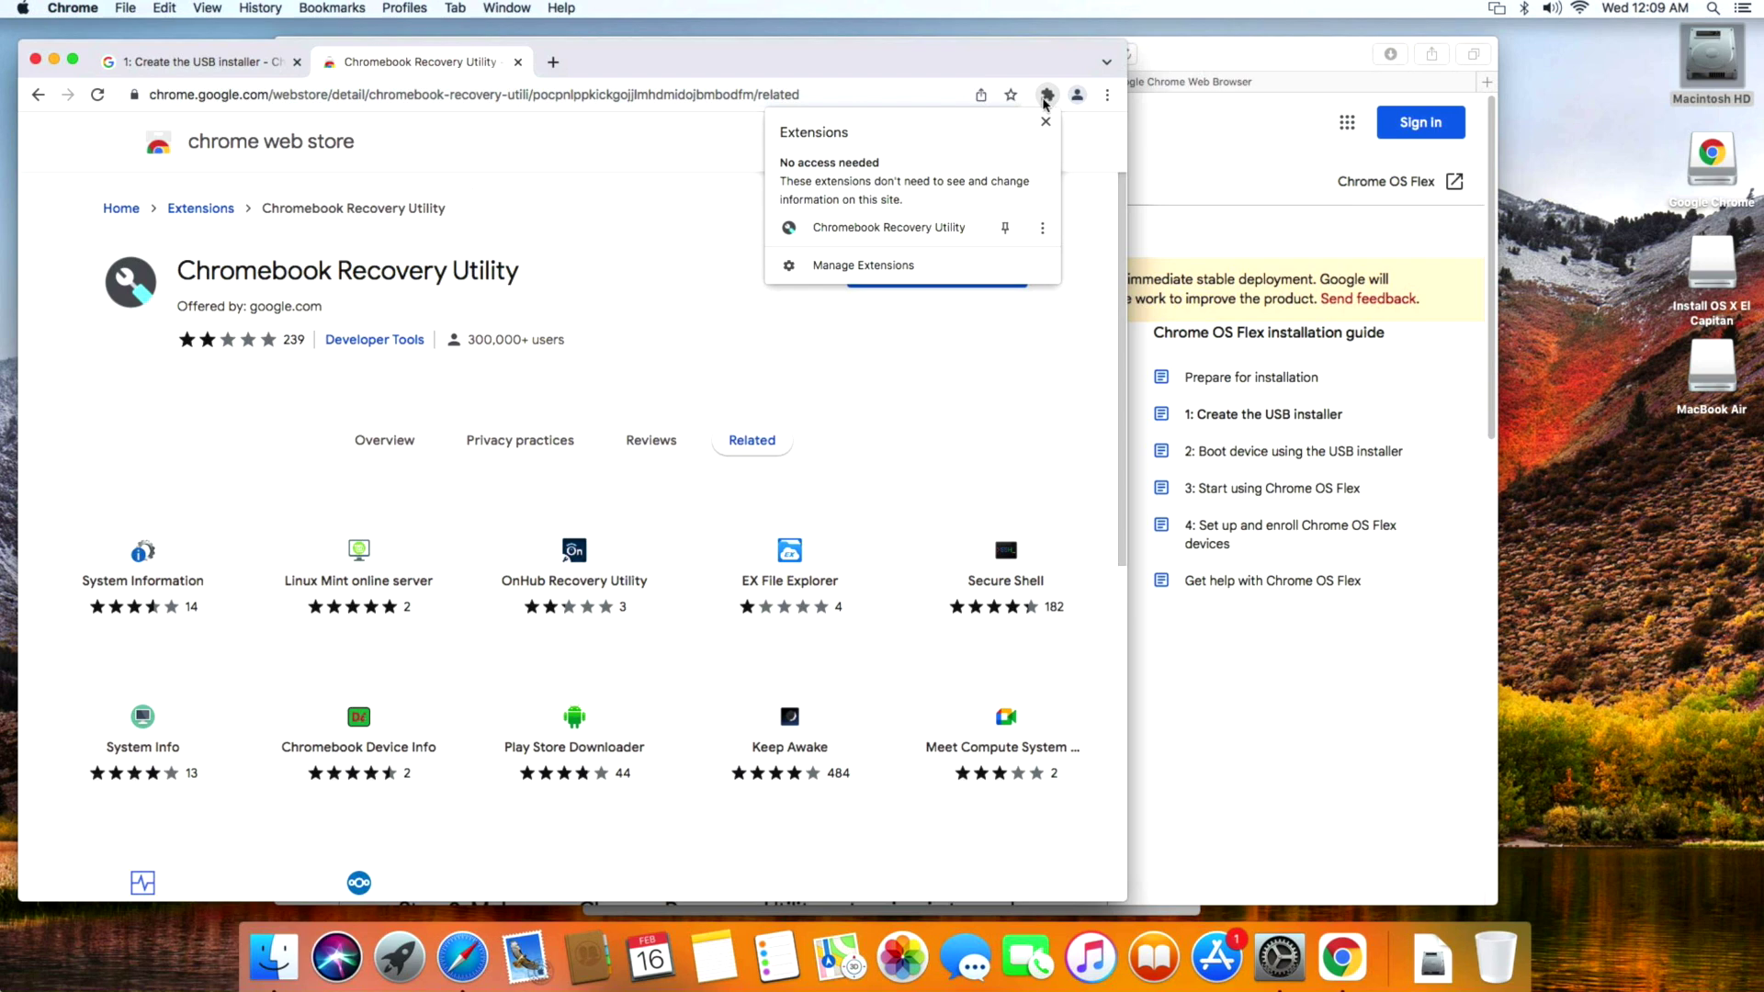
# Launch Chromebook Recovery Utility from the Extensions menu and press Get started.
pyautogui.click(868, 233)
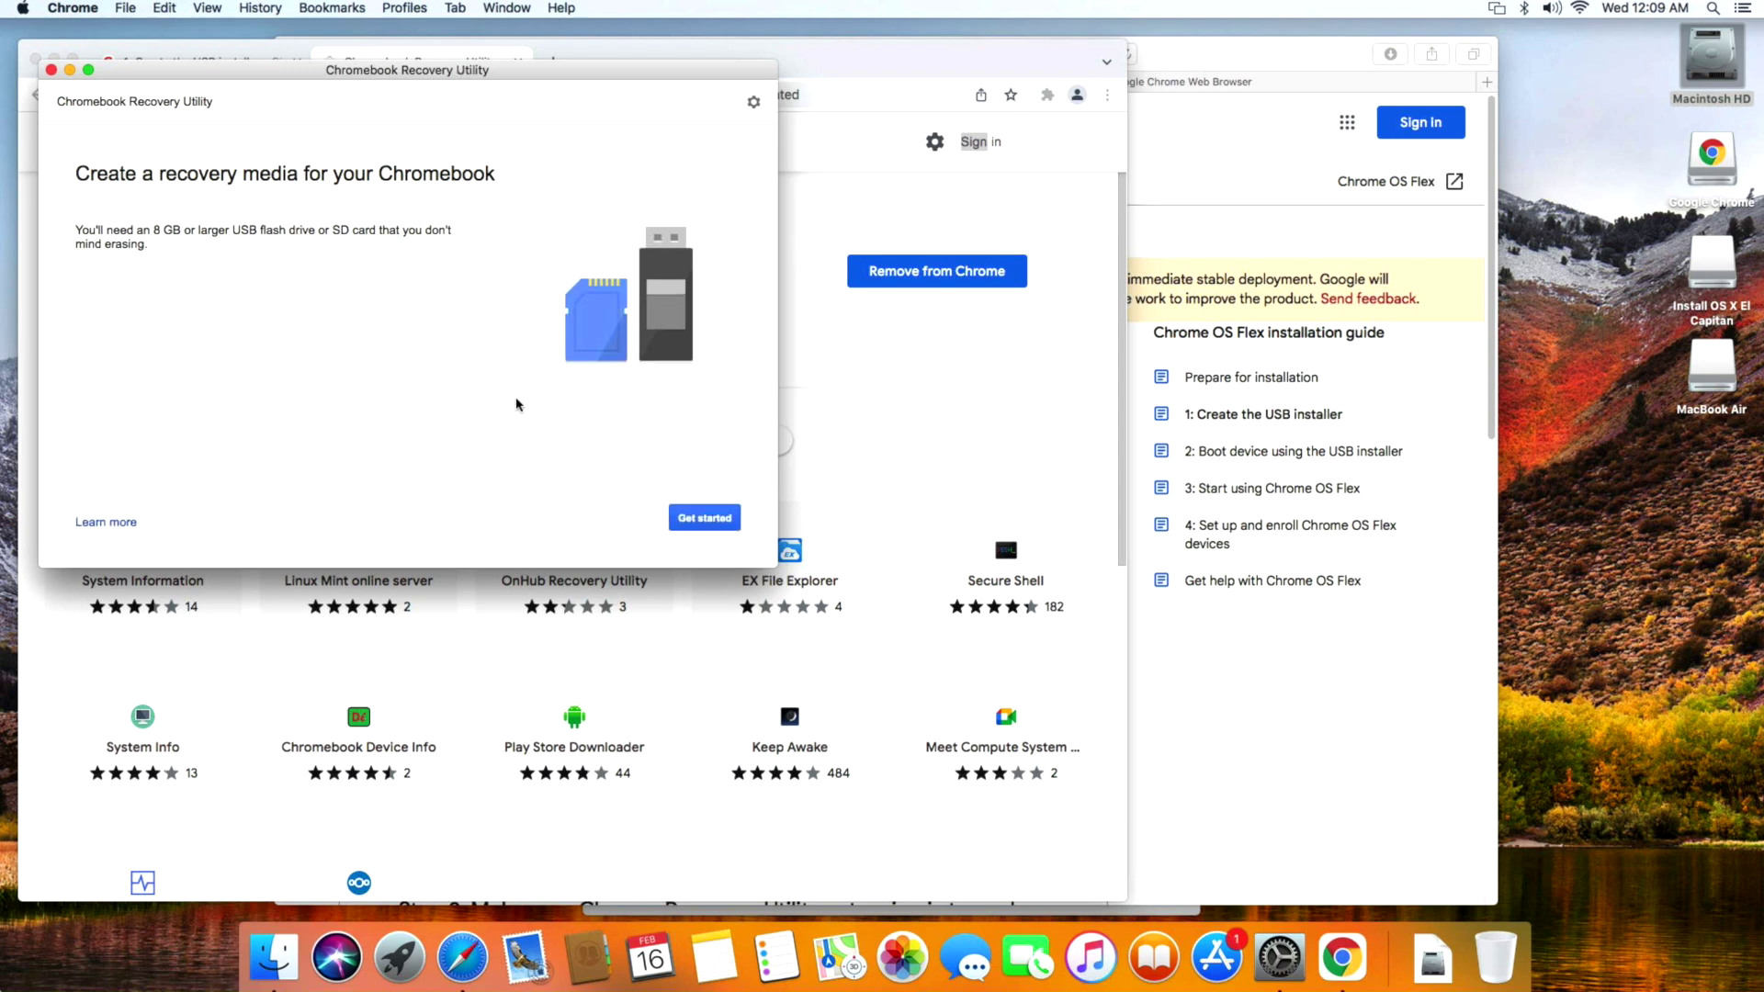
pyautogui.click(673, 517)
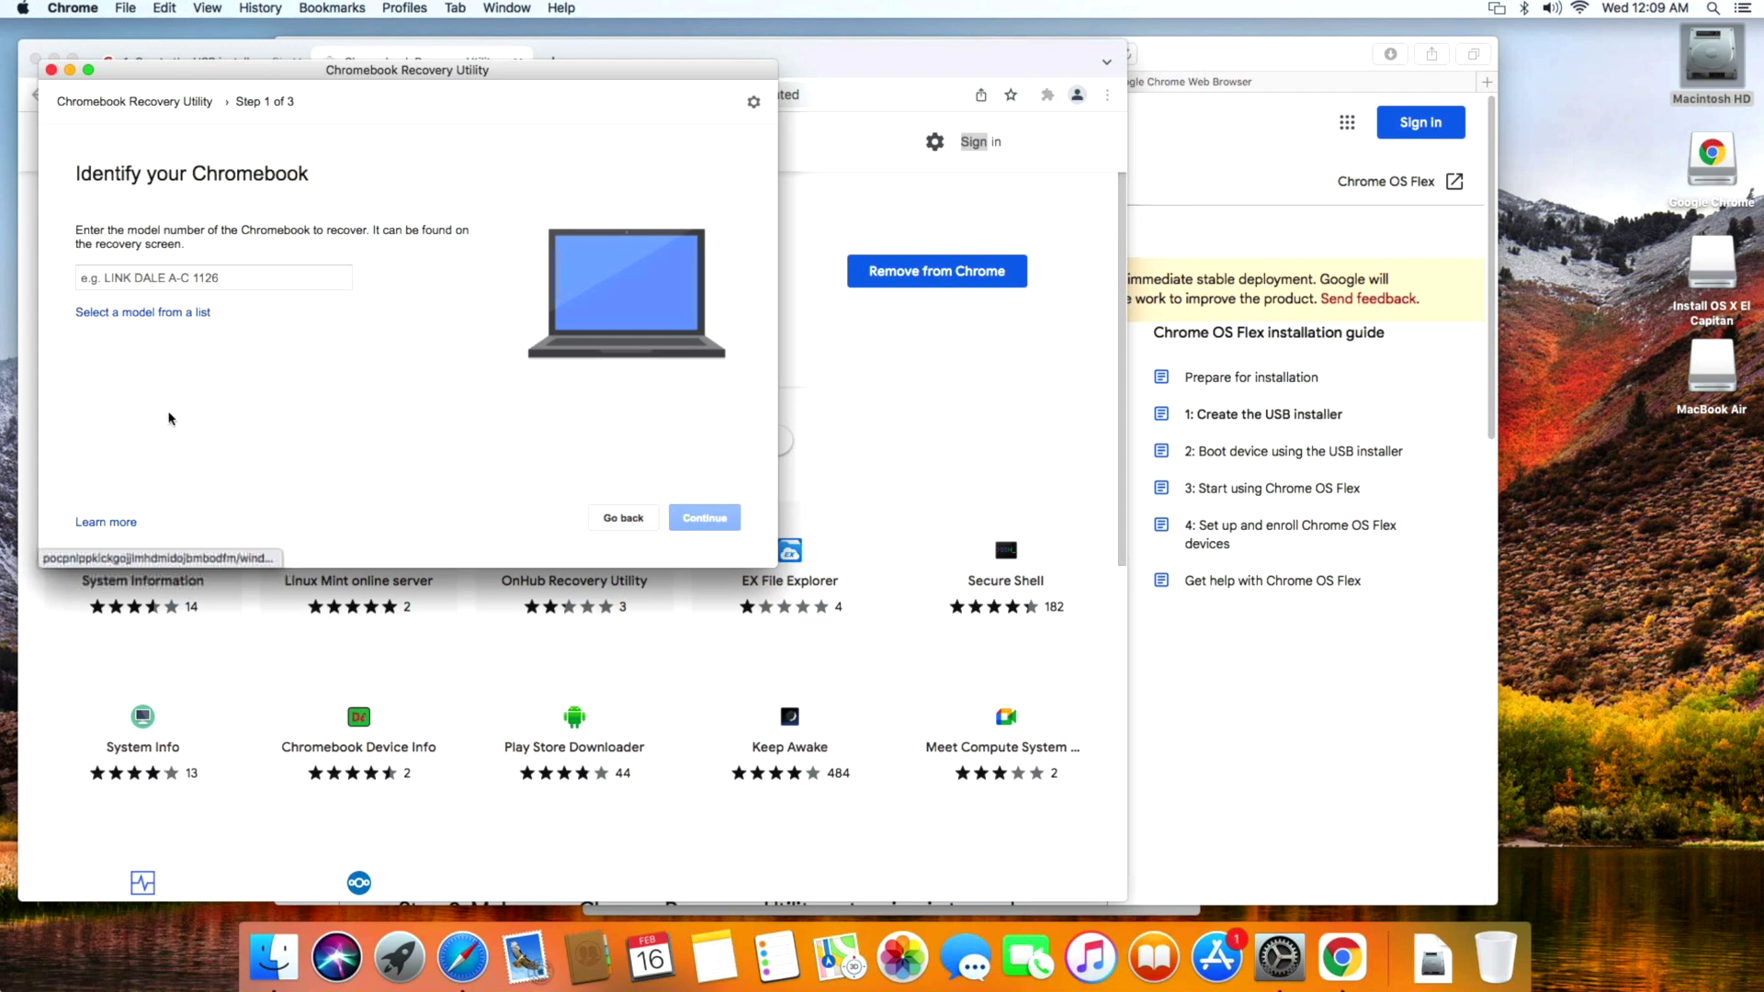
# Pick manufacturer Google Chrome OS Flex and product Chrome OS Flex (Developer-Unstable), then continue.
pyautogui.click(178, 314)
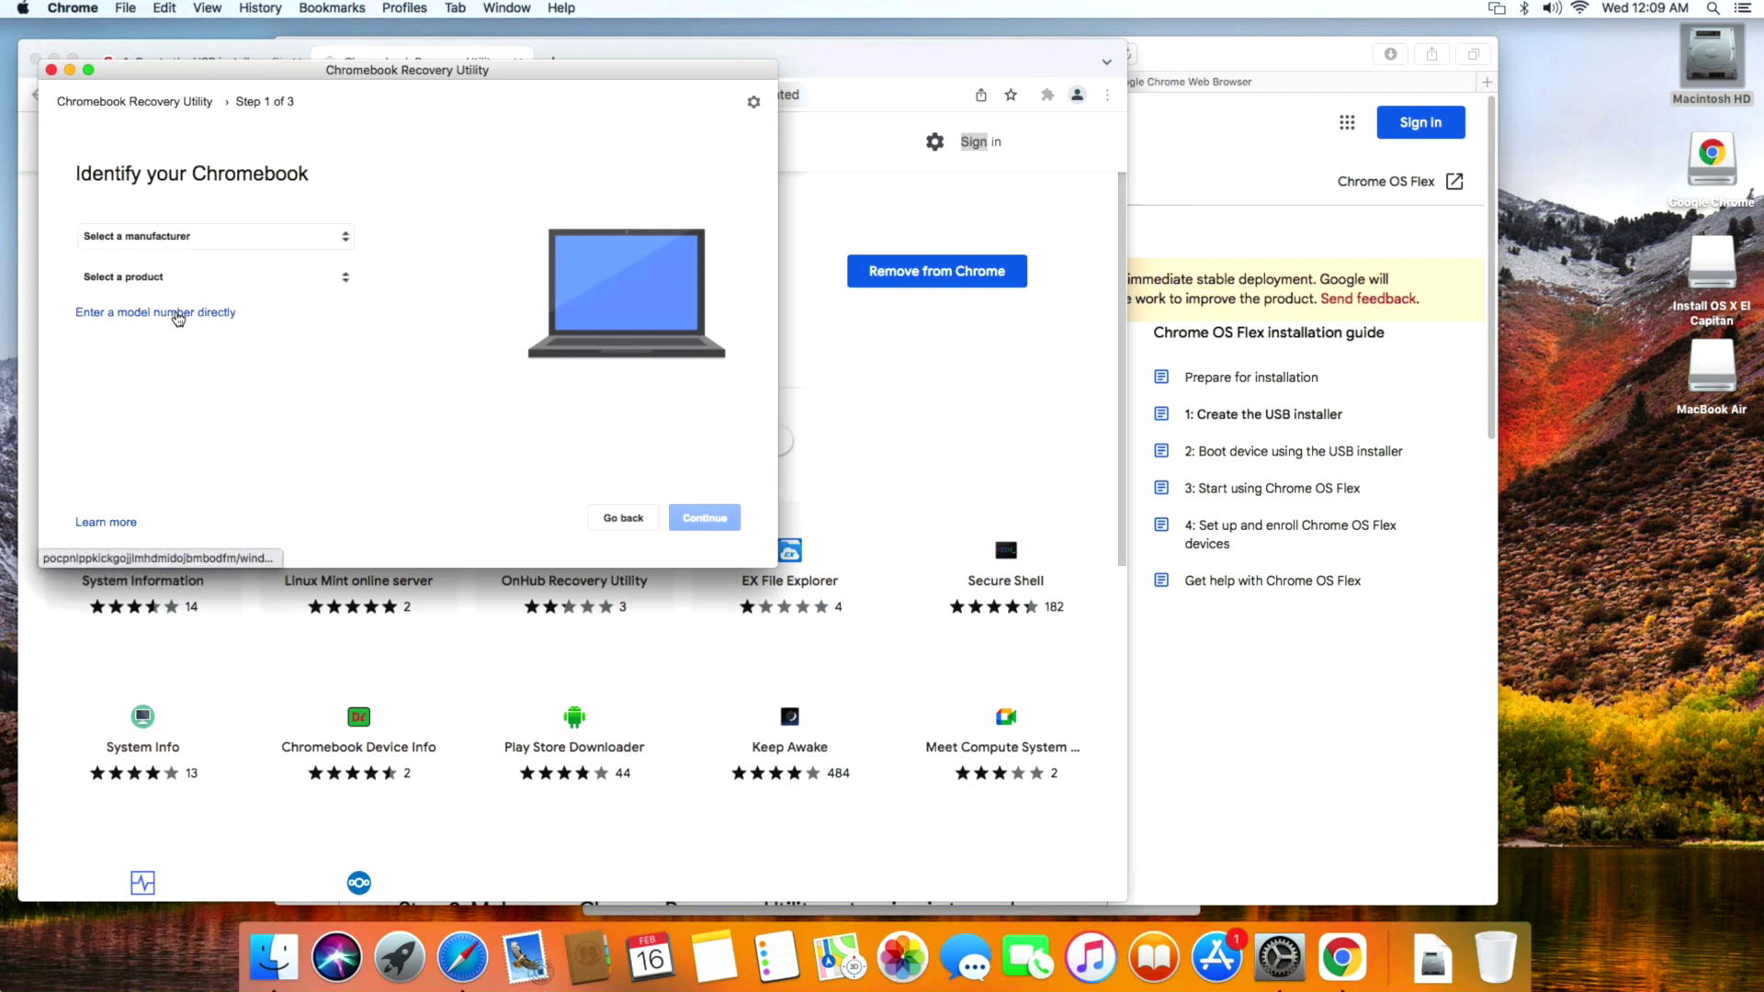
pyautogui.click(184, 241)
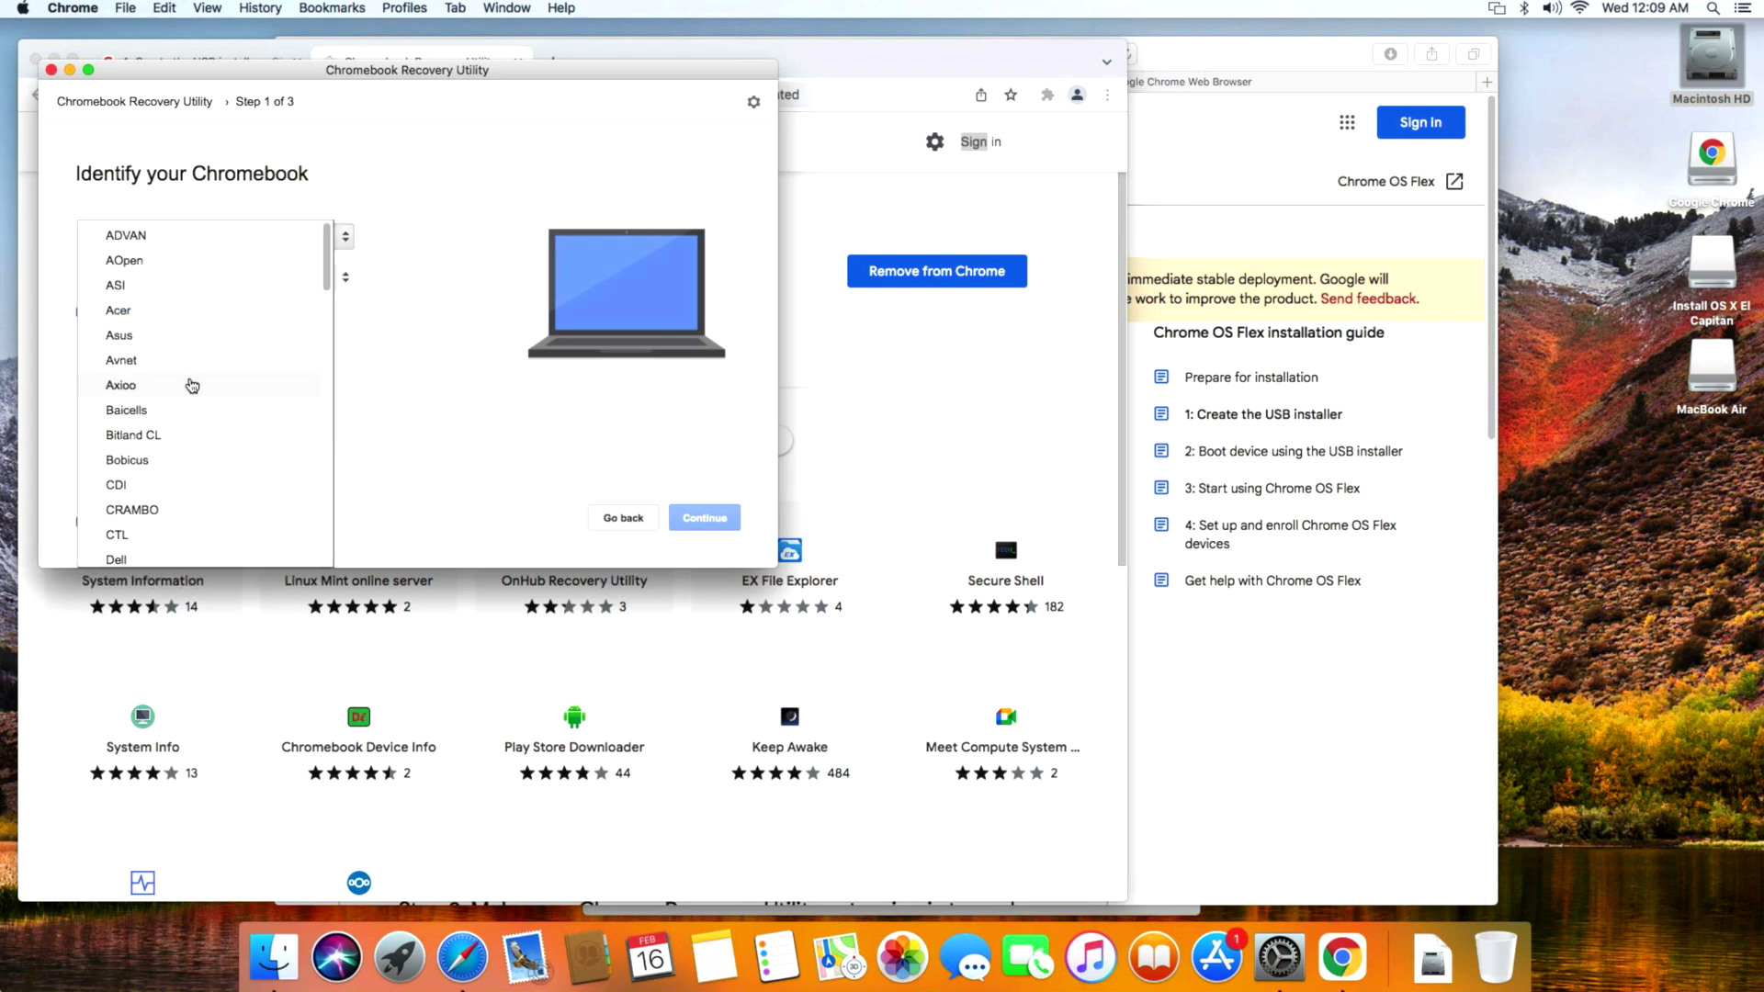
pyautogui.scroll(-5, 246, 311)
pyautogui.click(249, 305)
pyautogui.click(257, 288)
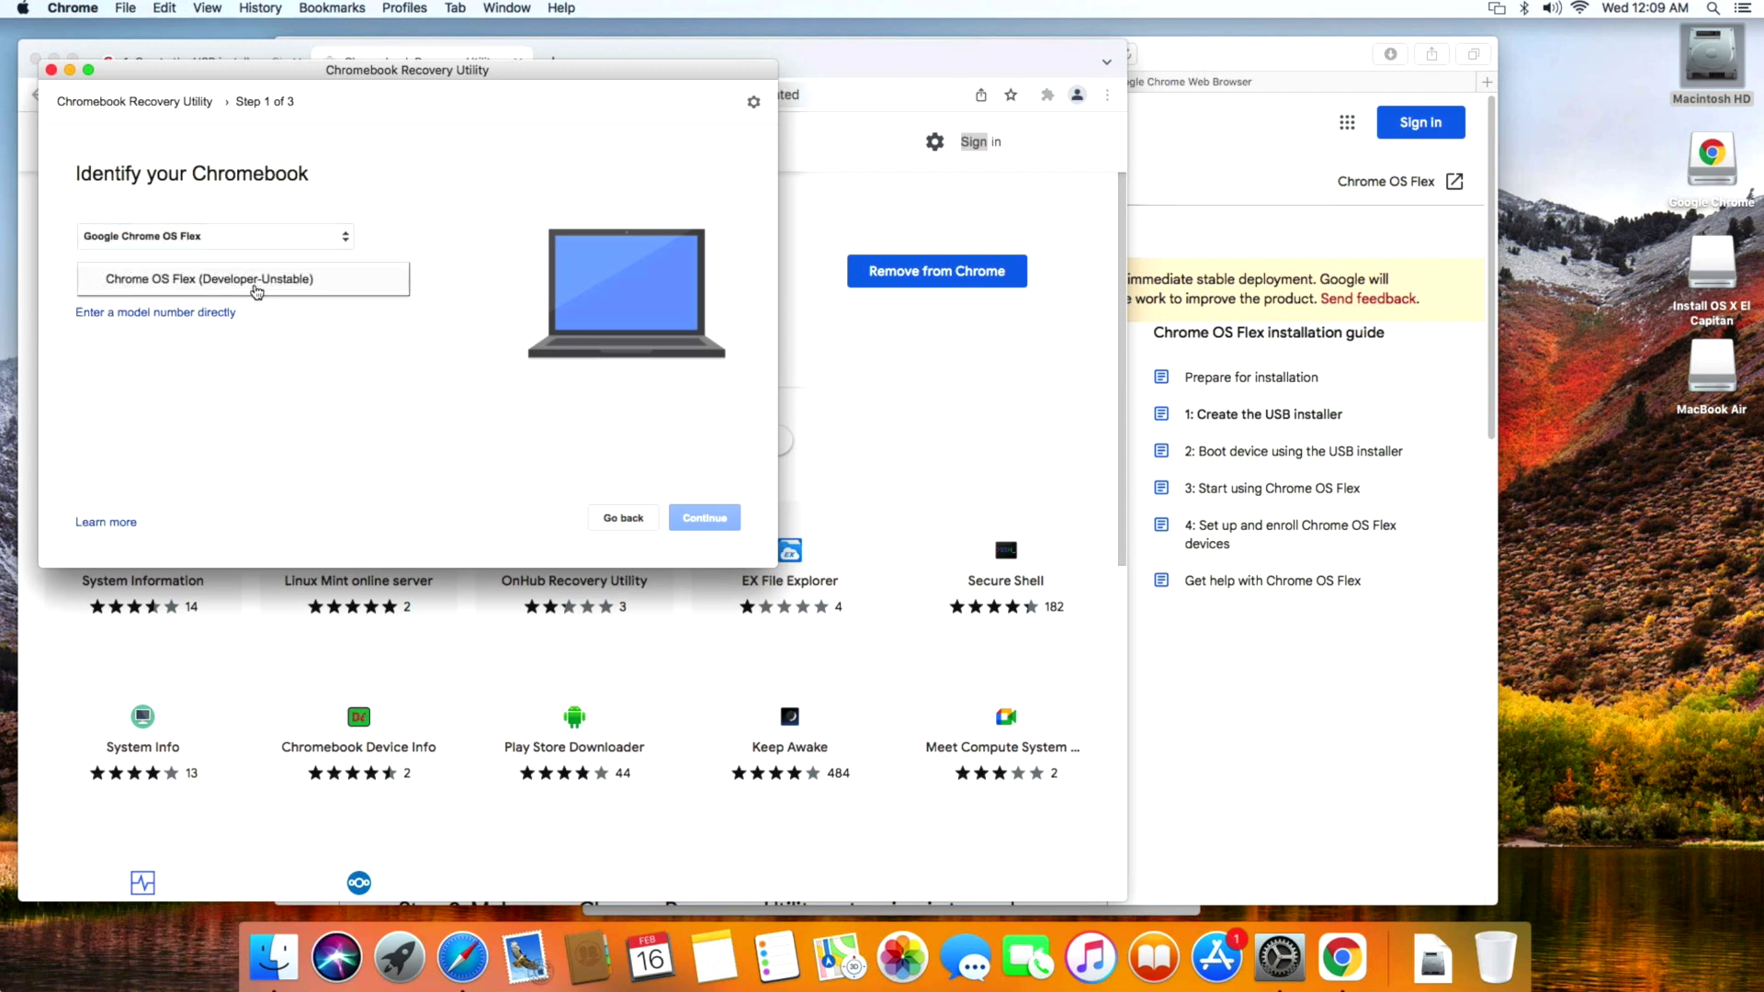
pyautogui.click(246, 291)
pyautogui.click(254, 292)
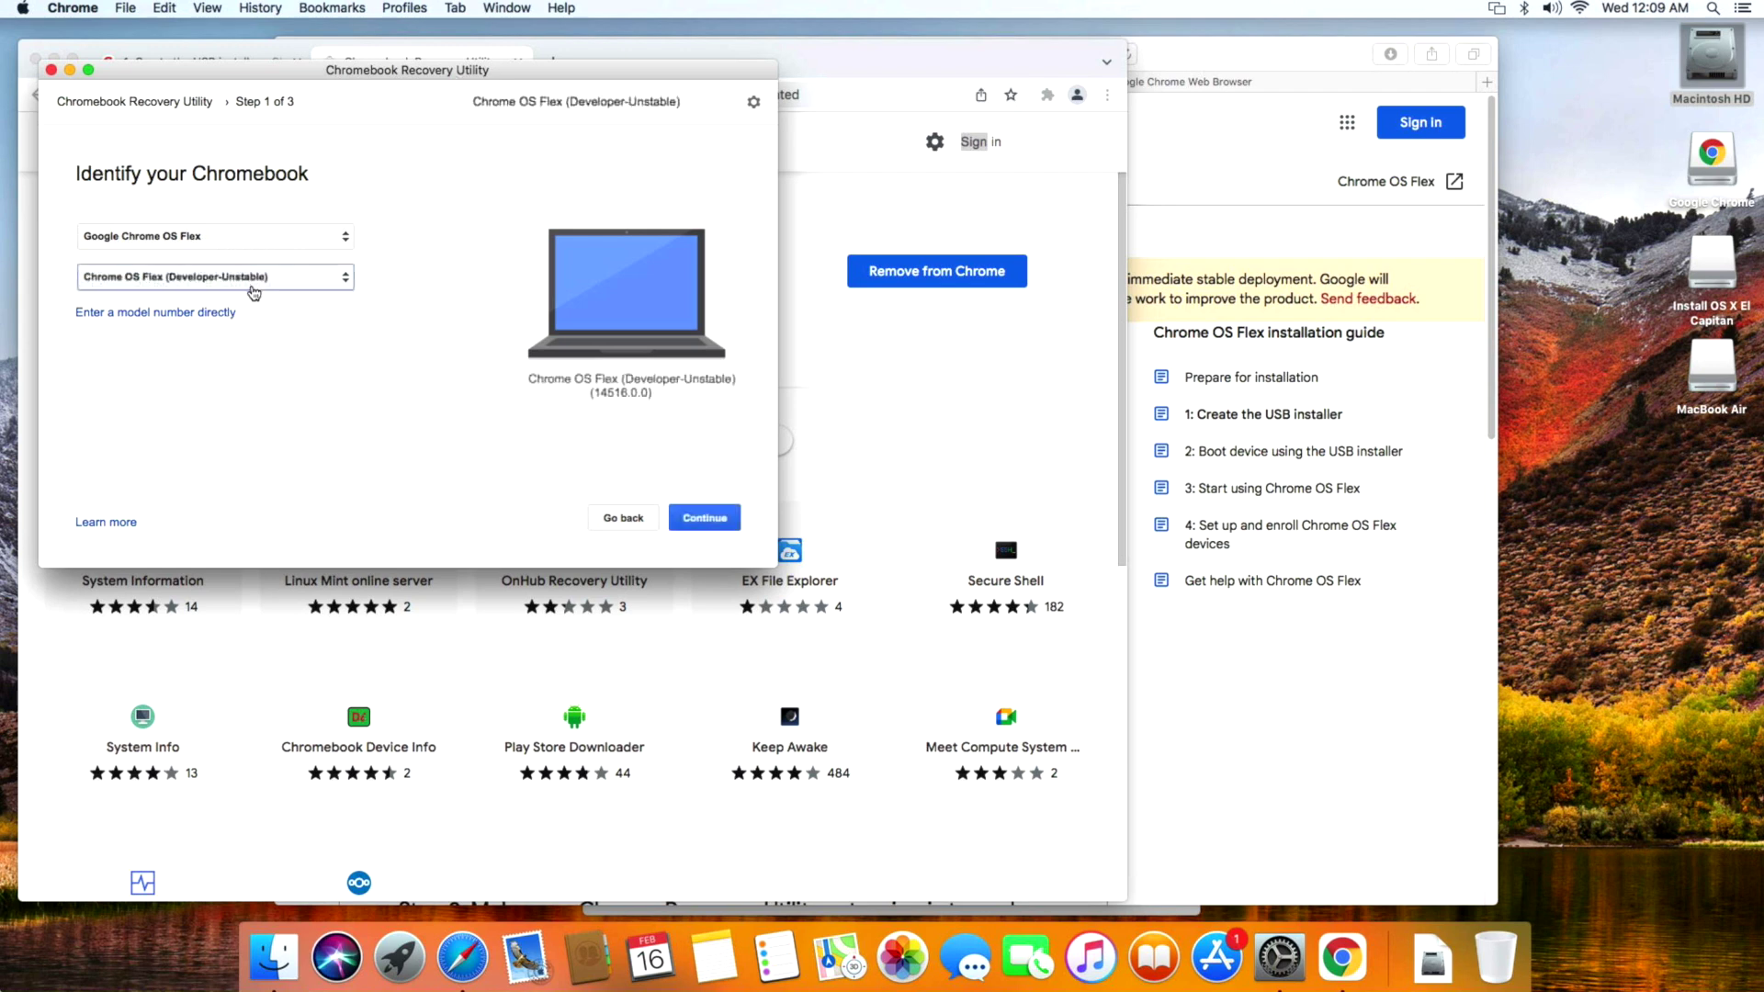
pyautogui.click(703, 518)
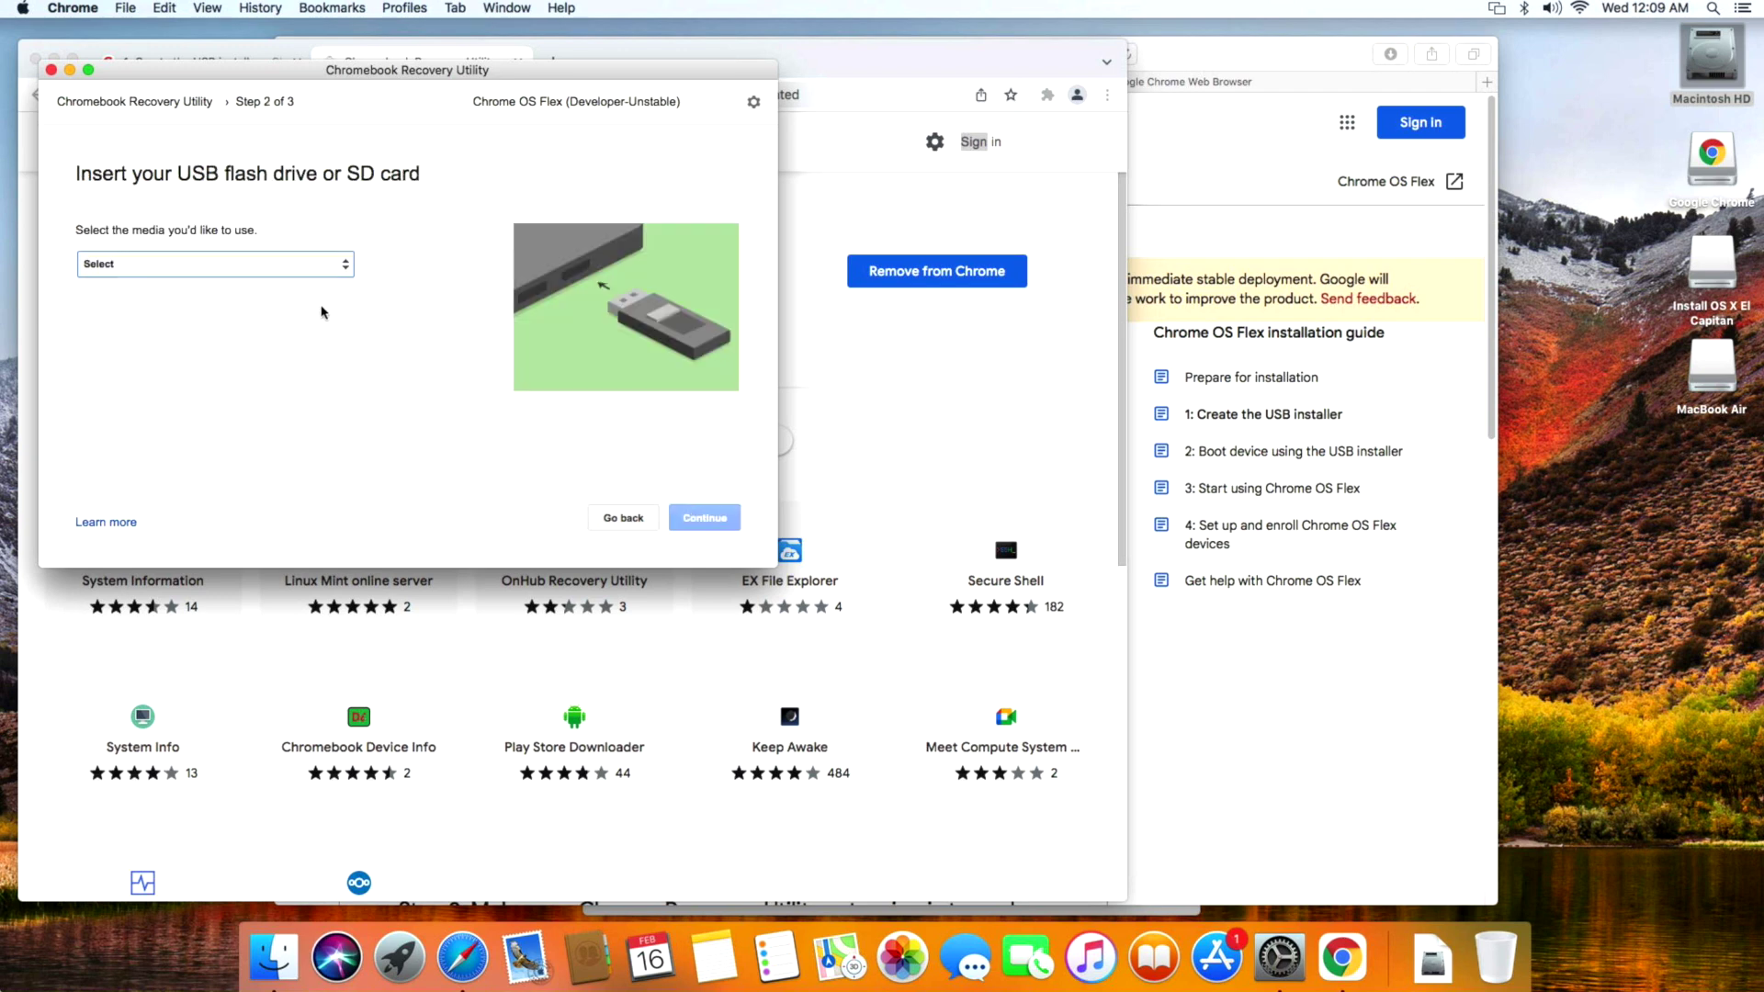
# Choose USB SanDisk 3.2Gen1 - 28.7 GB as the media and start creating the recovery image.
pyautogui.click(280, 263)
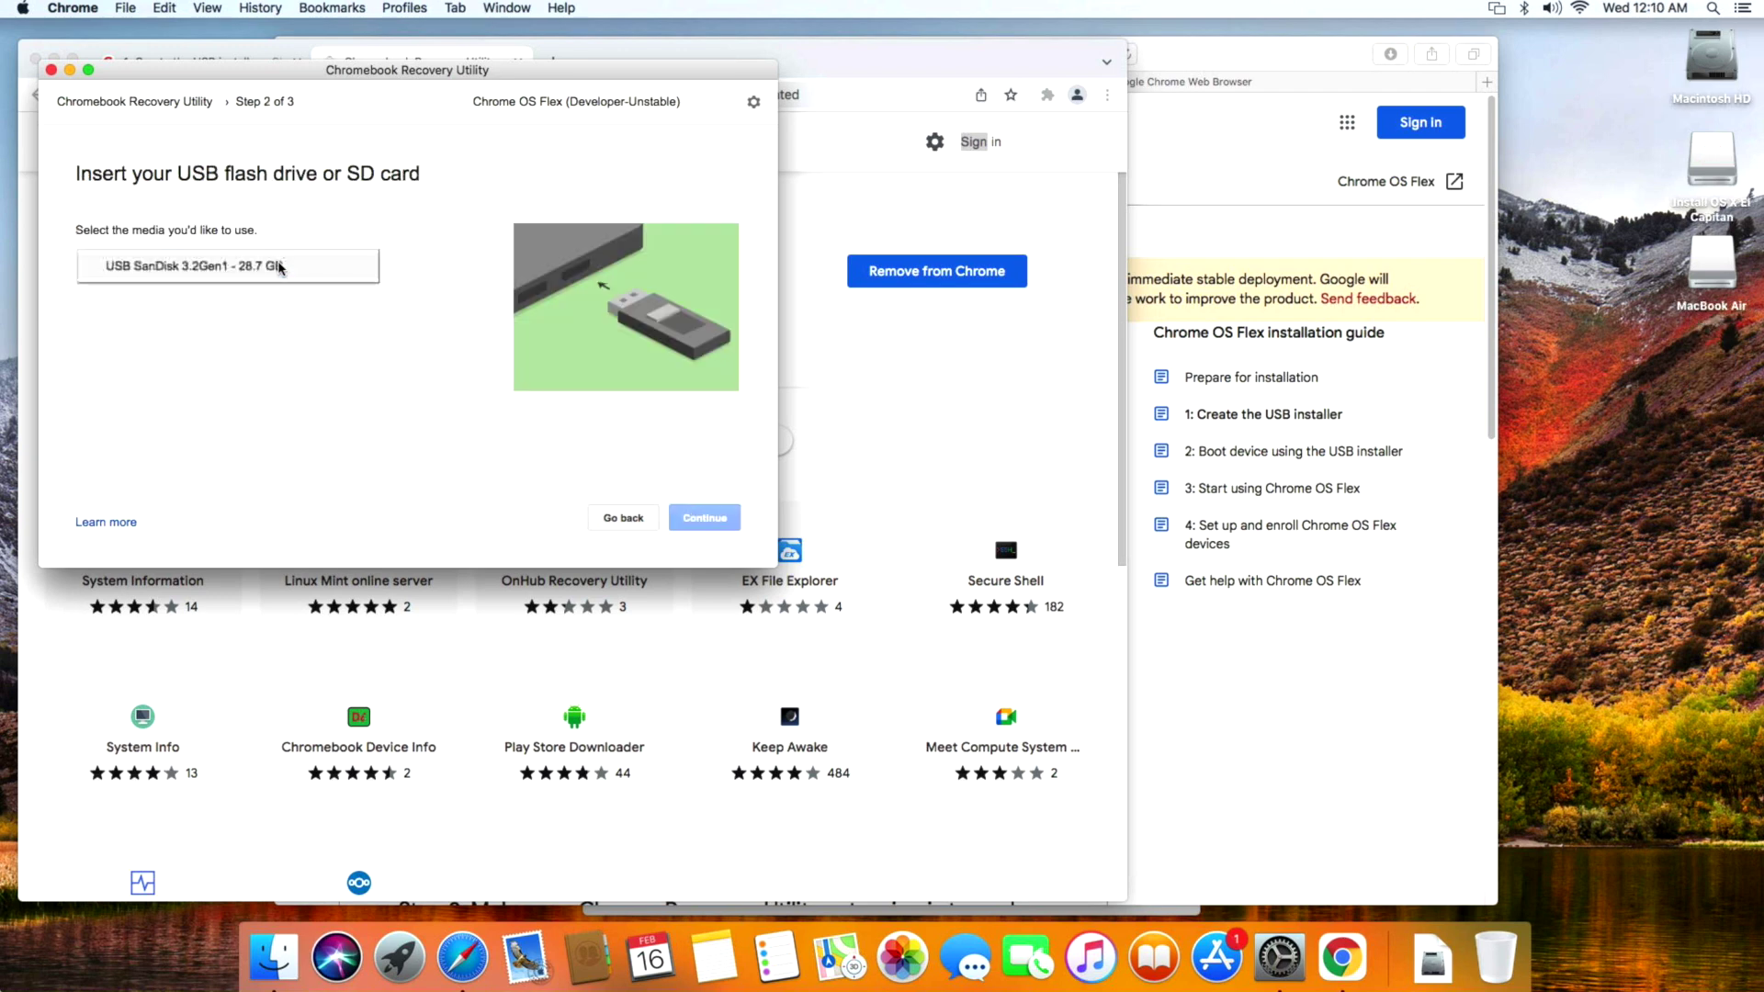
pyautogui.click(196, 275)
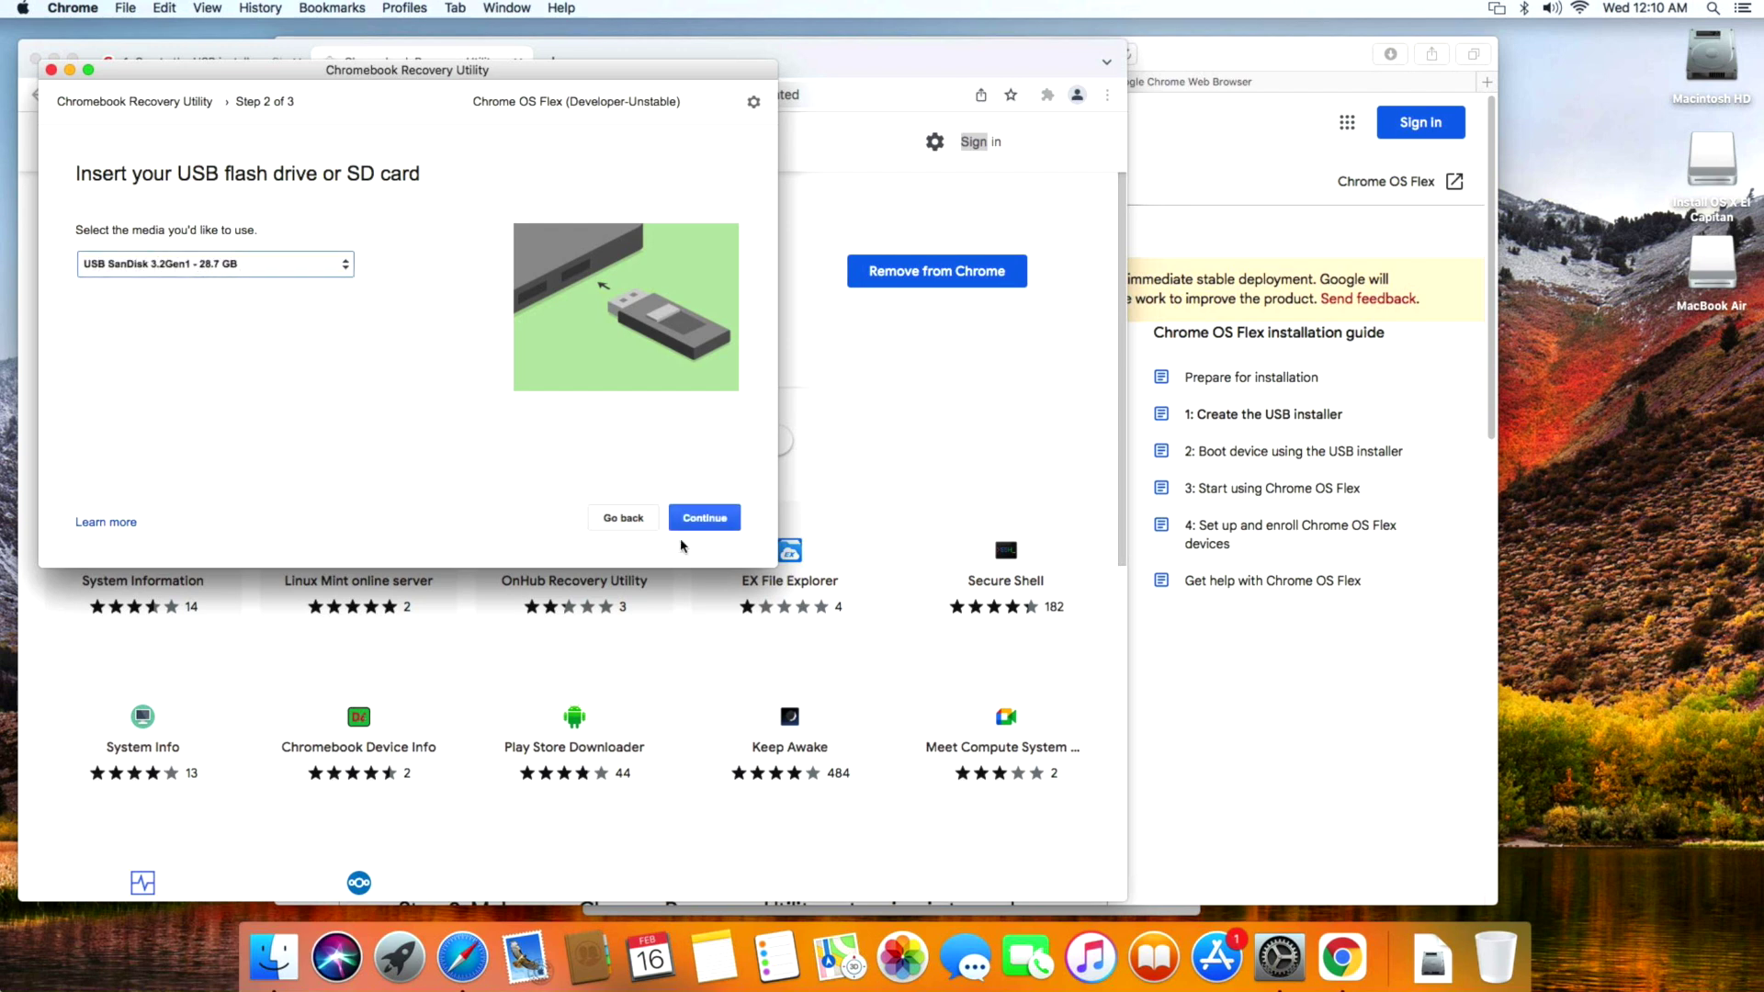
pyautogui.click(701, 516)
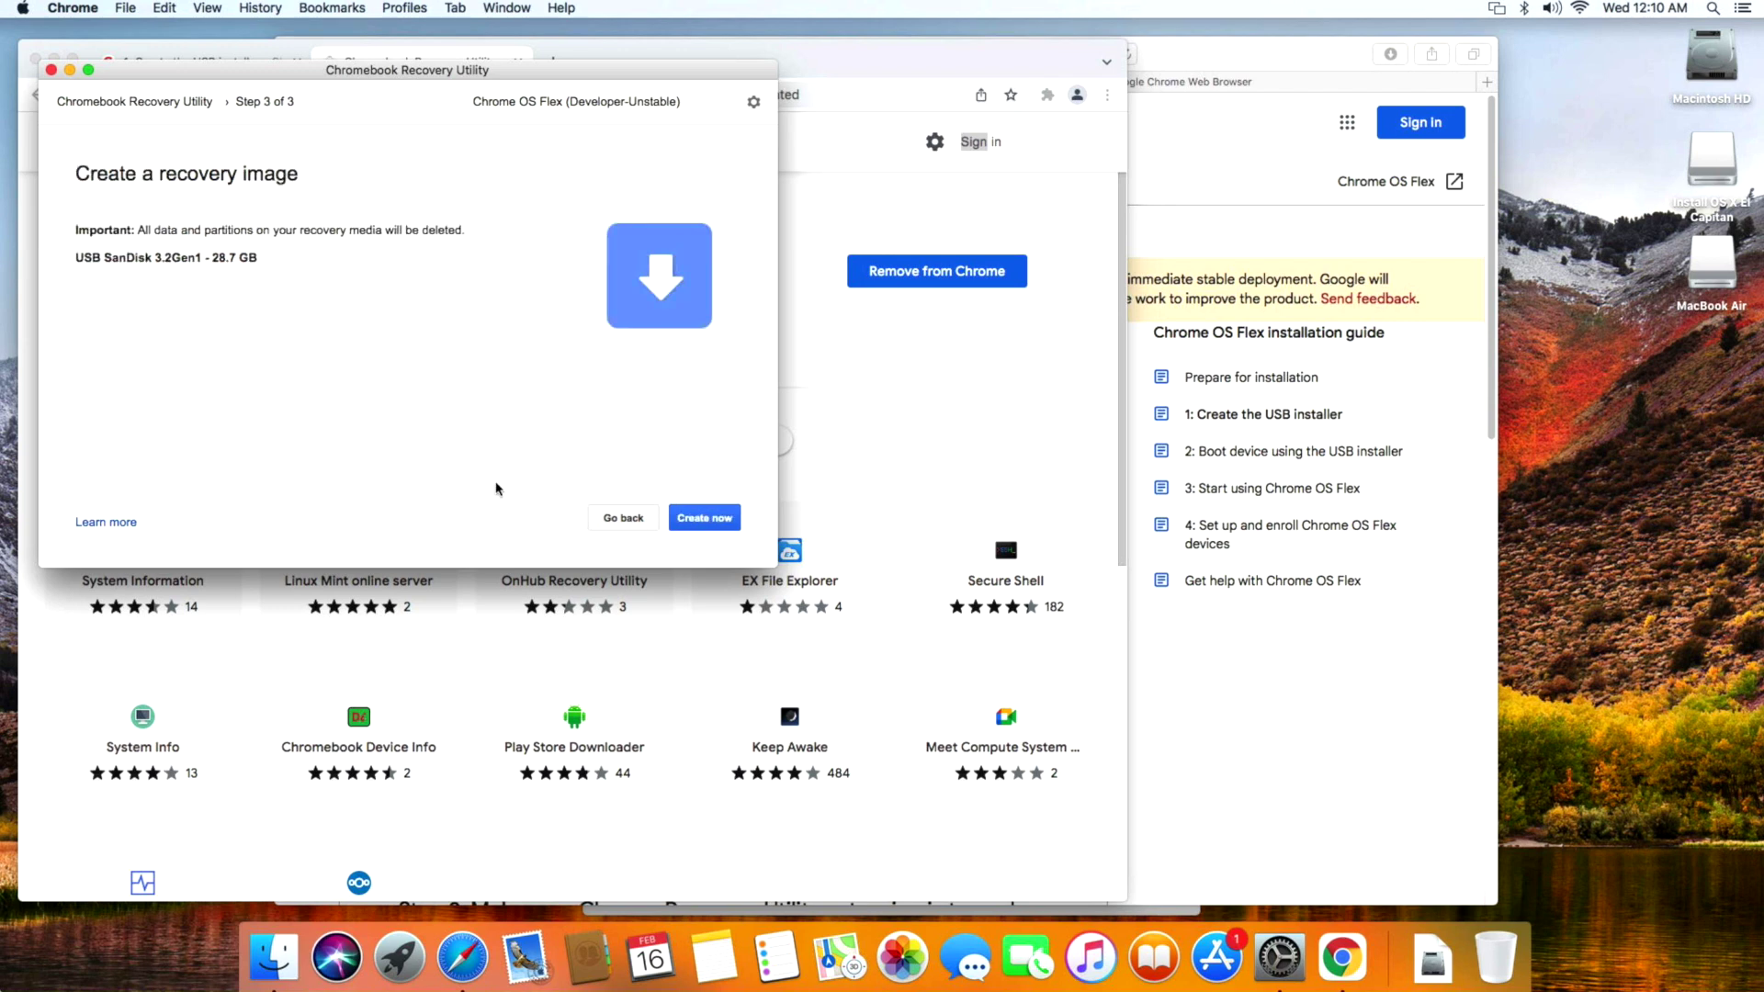
pyautogui.click(695, 520)
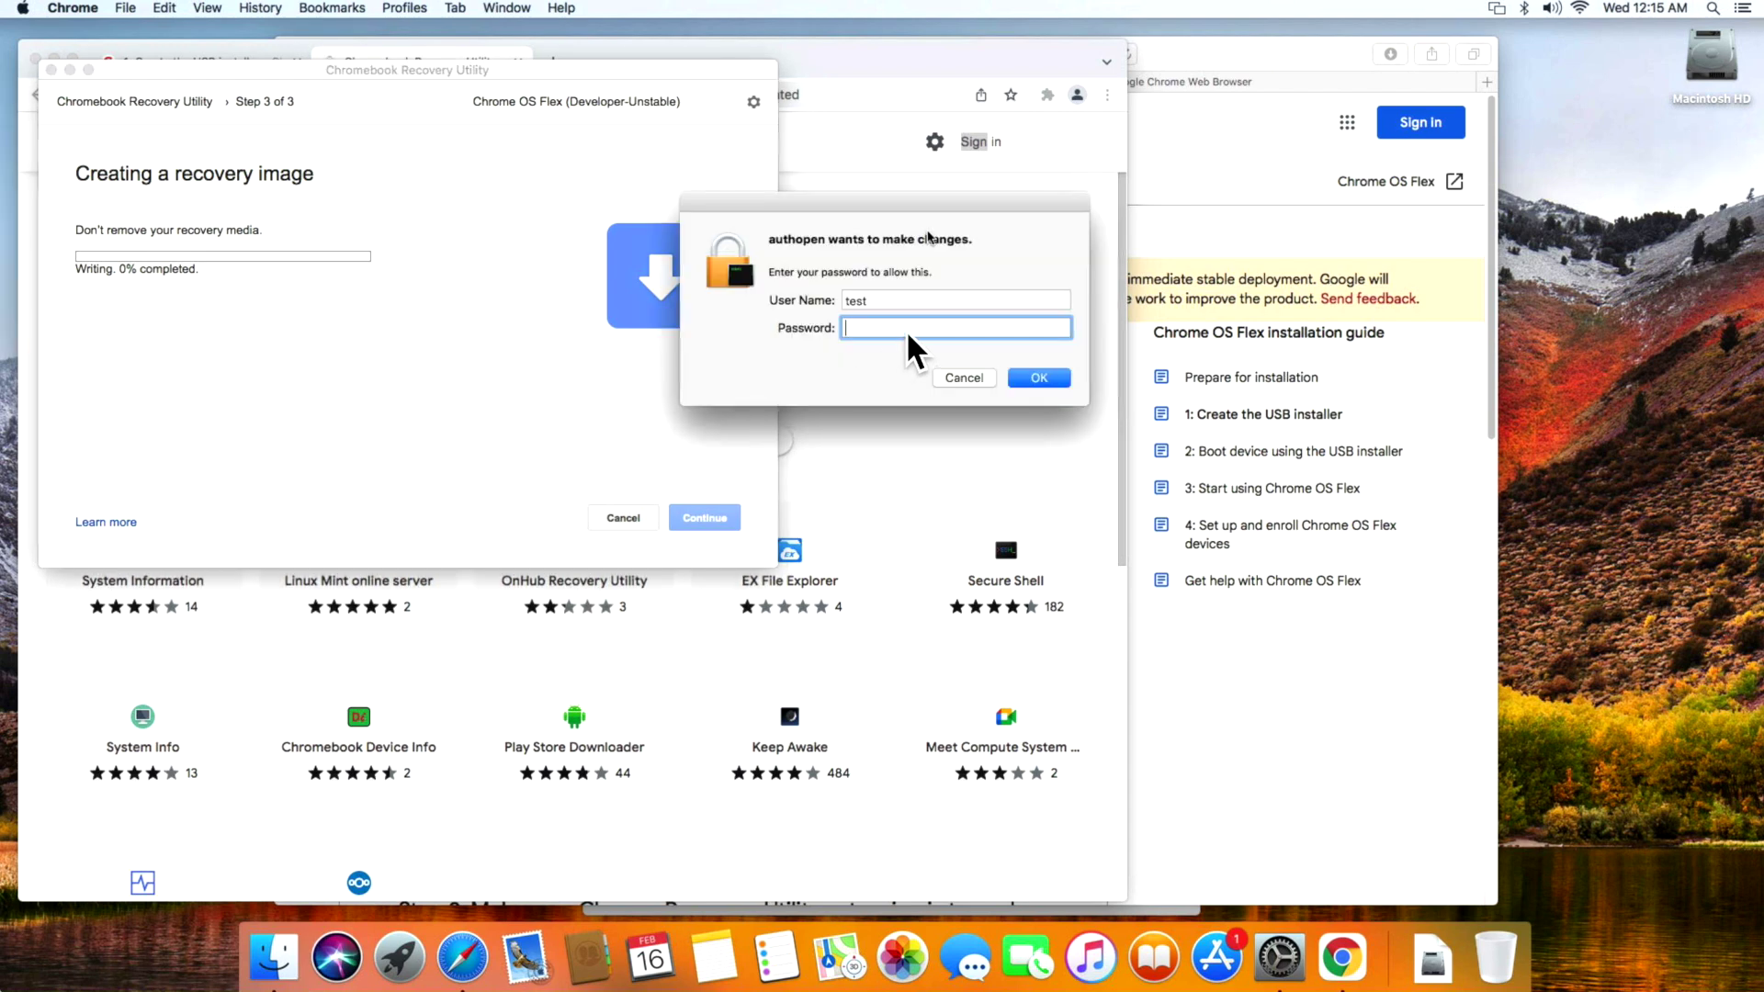
# Enter the Mac account password to authorise writing, then close the utility once it succeeds.
pyautogui.write('test')
pyautogui.press('Return')
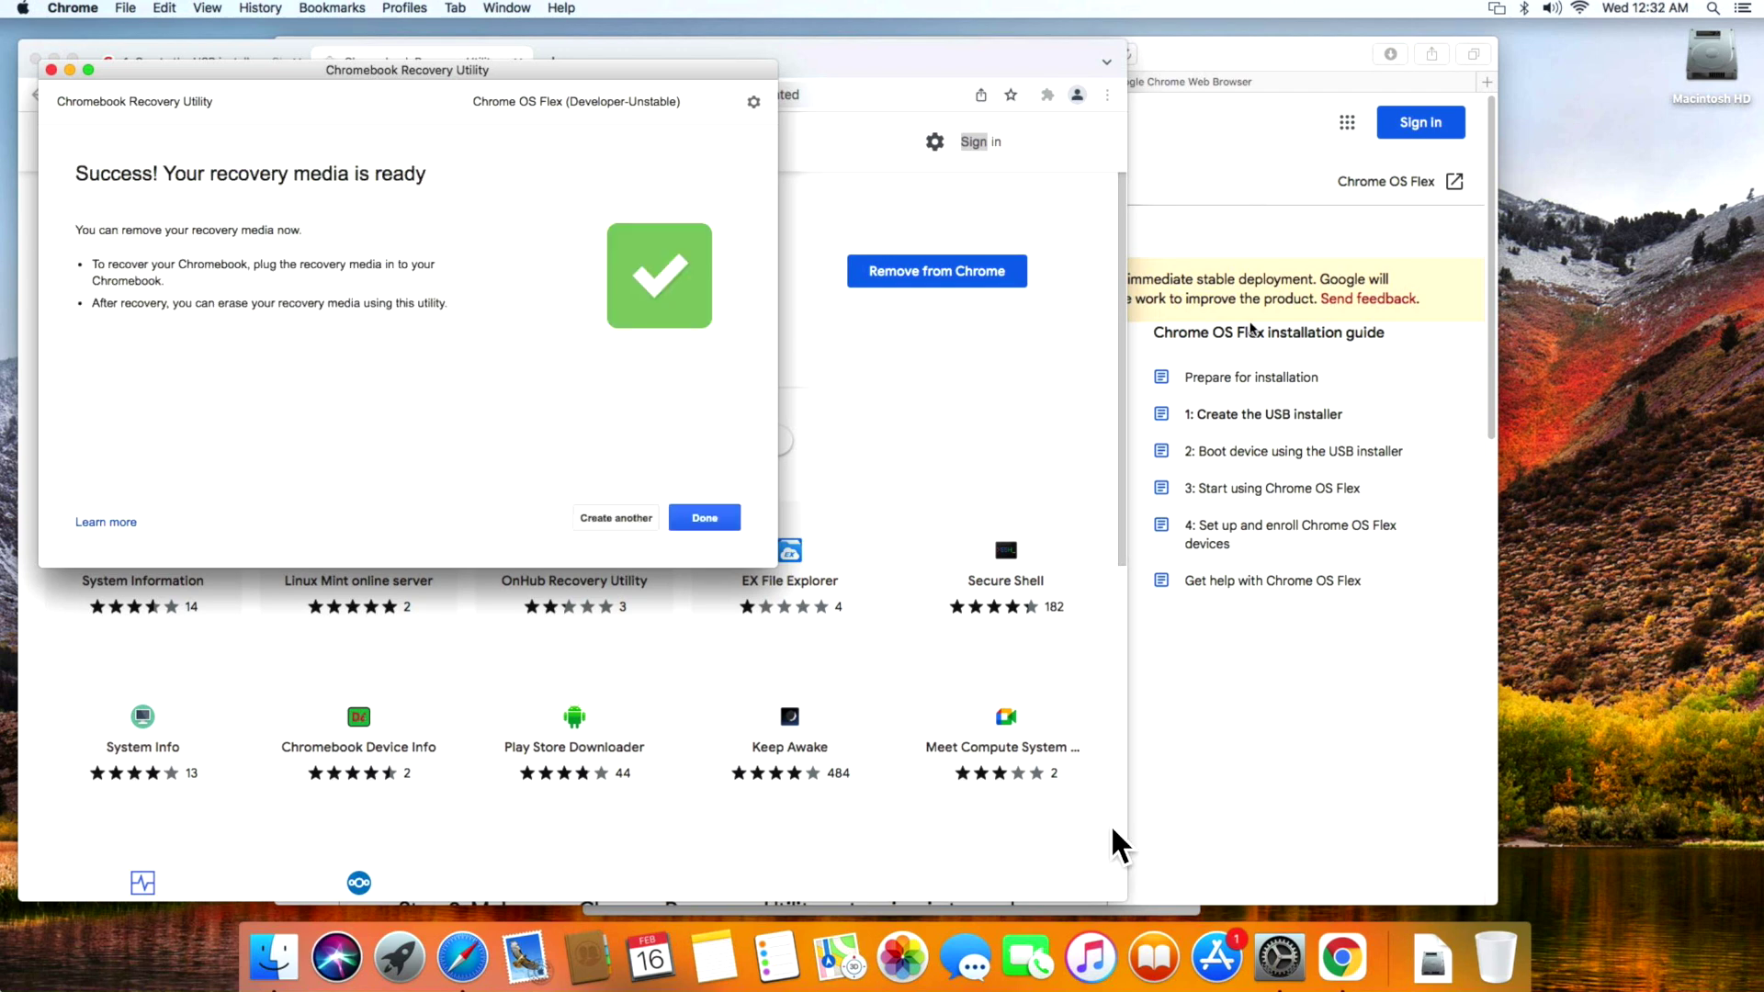
pyautogui.click(705, 517)
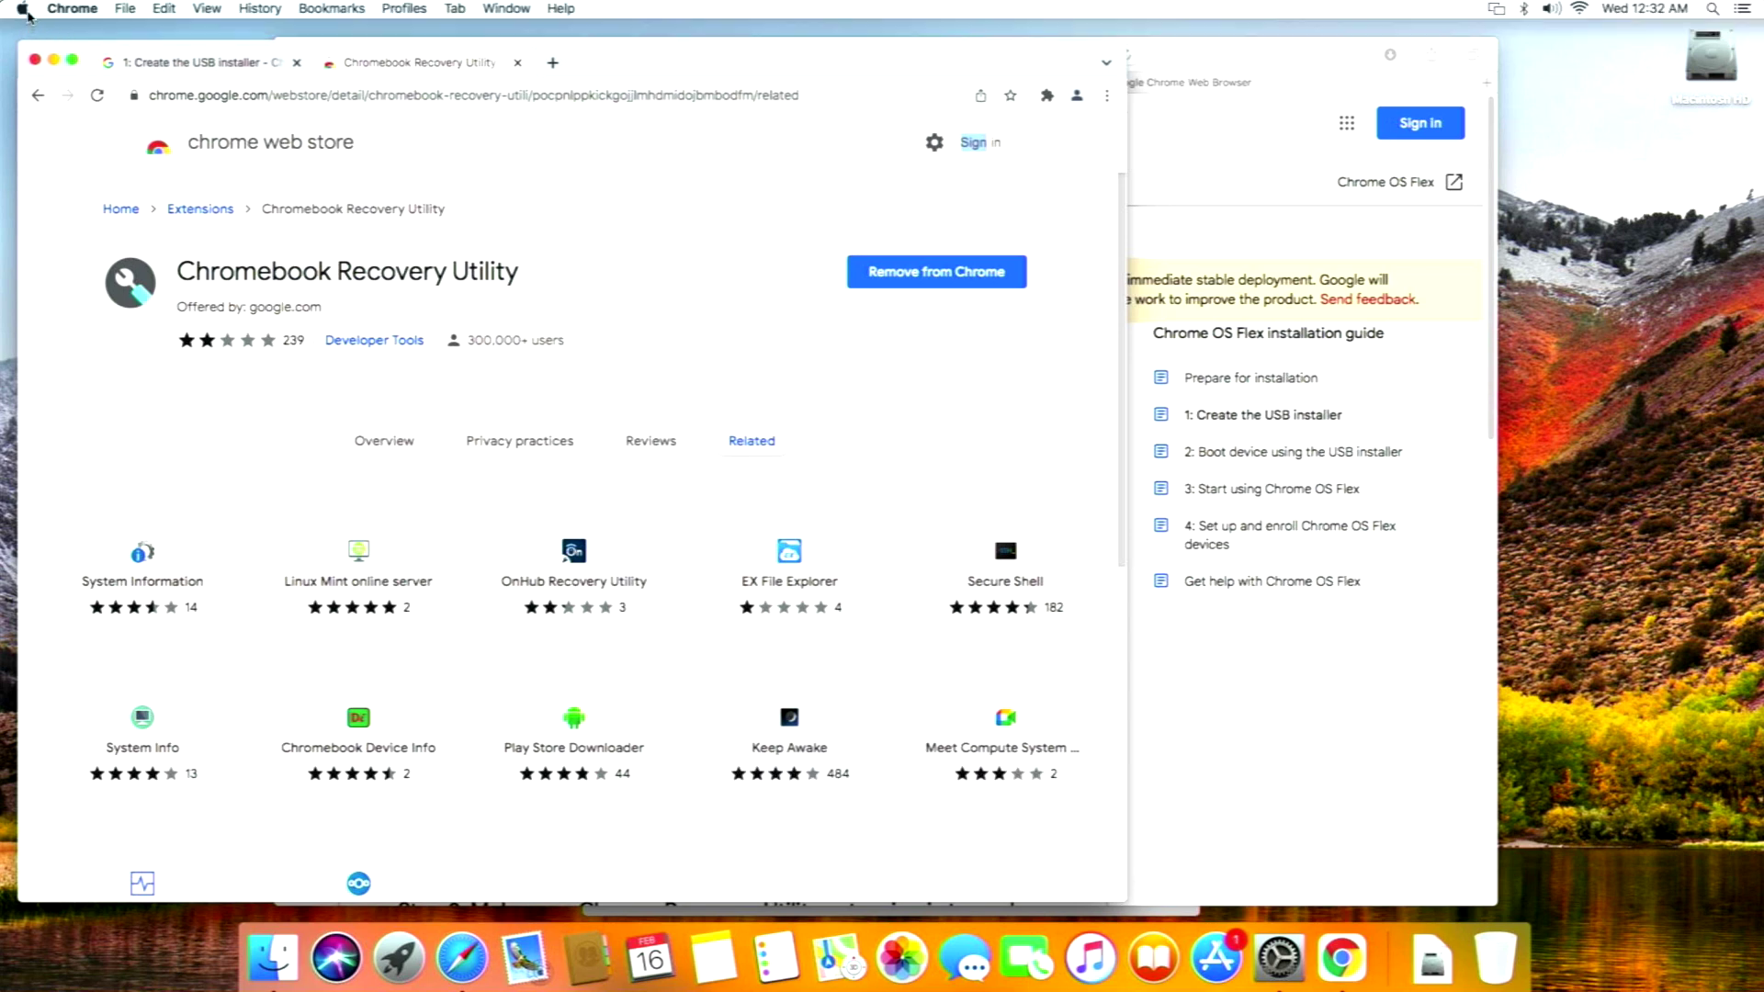
# Open the Apple menu to restart the Mac into the startup disk picker.
pyautogui.click(23, 9)
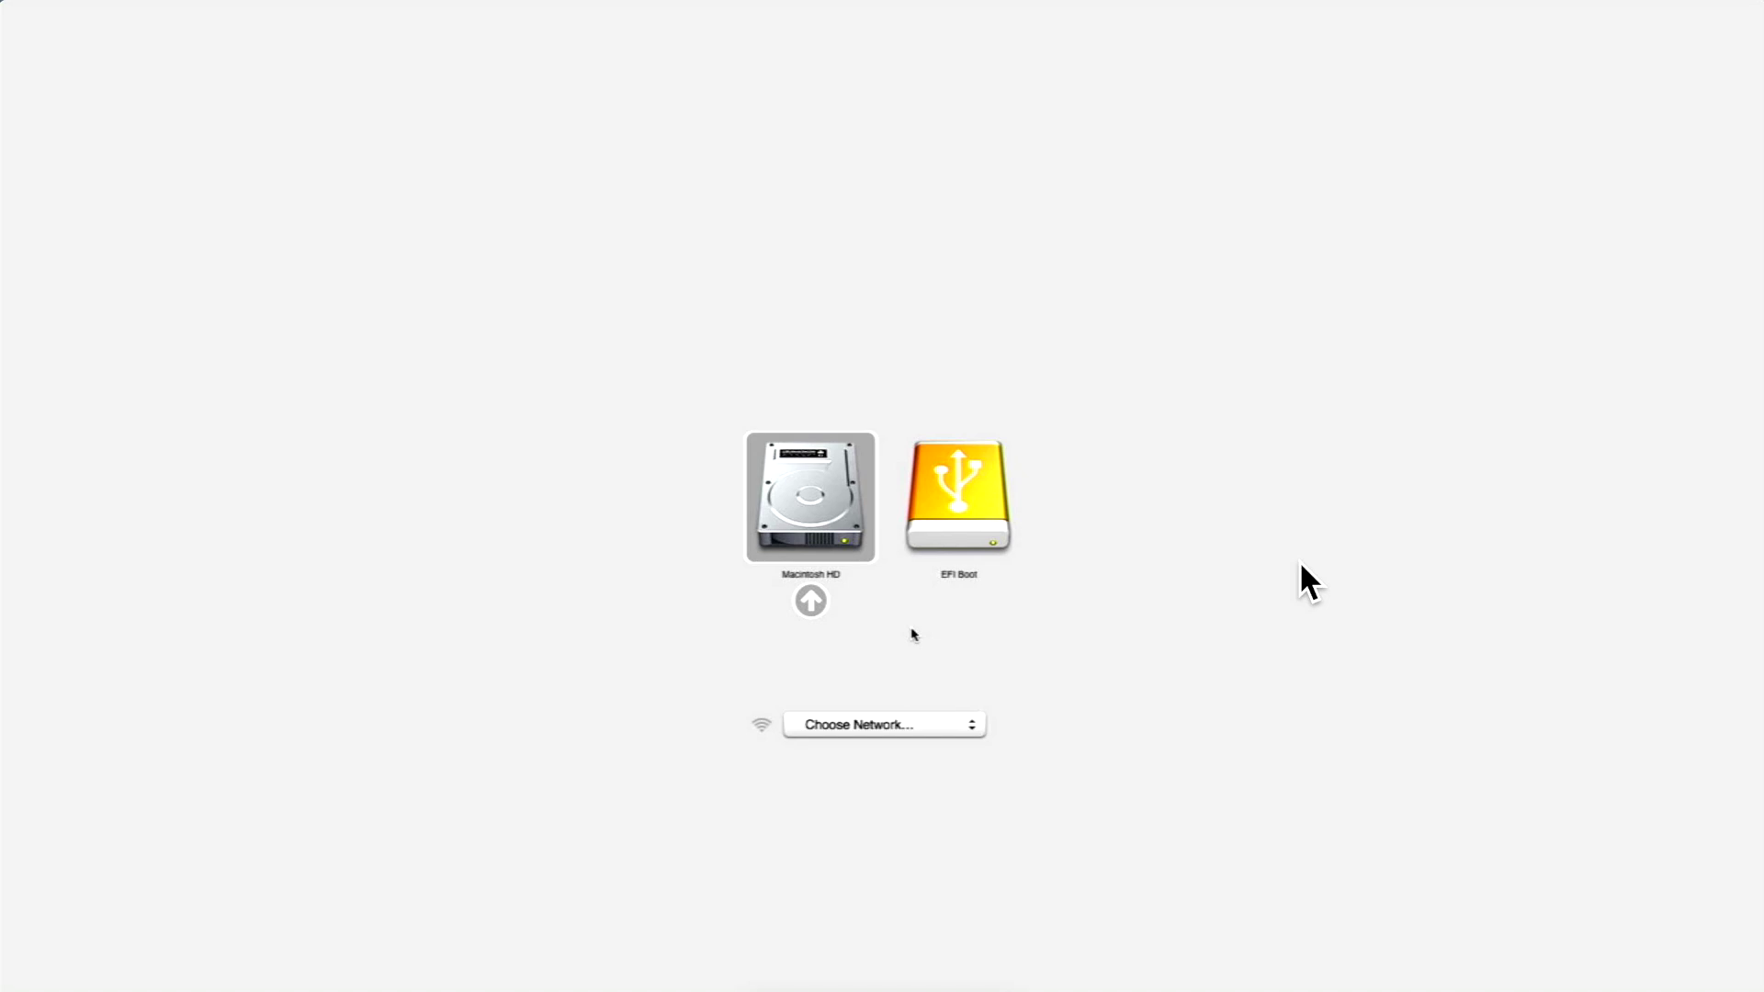
# Boot from the EFI Boot USB drive and choose Install CloudReady 2.0.
pyautogui.press('Right')
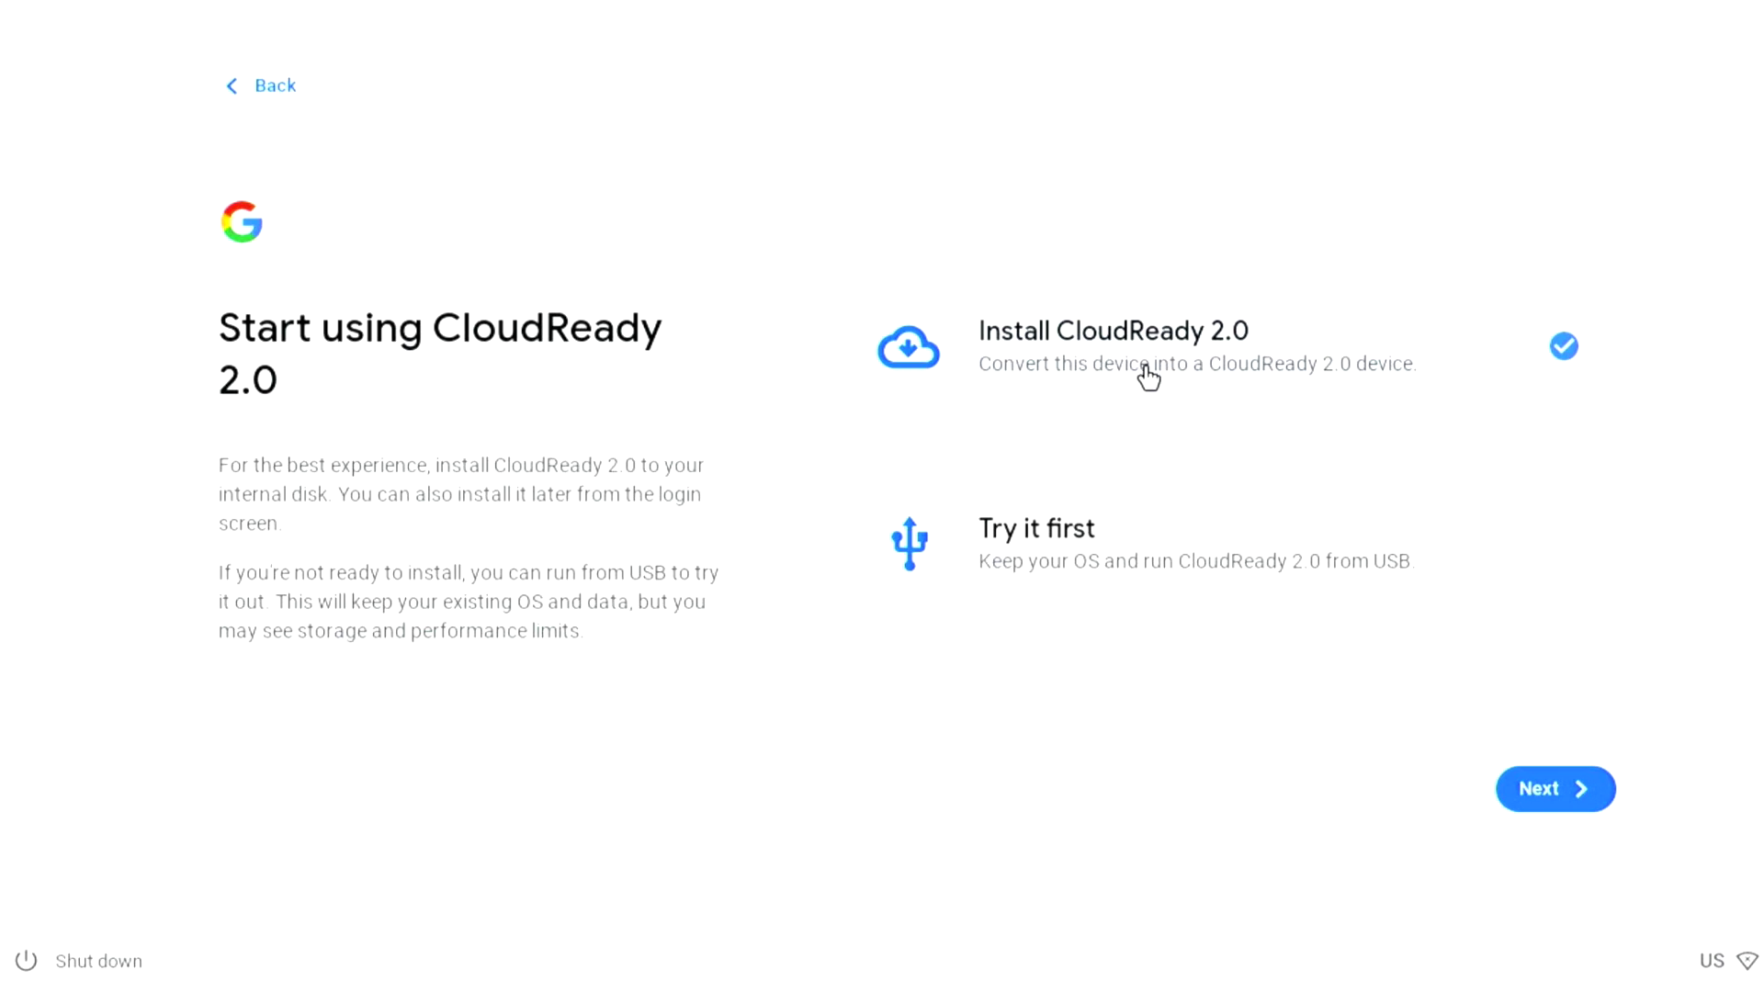
pyautogui.click(1580, 808)
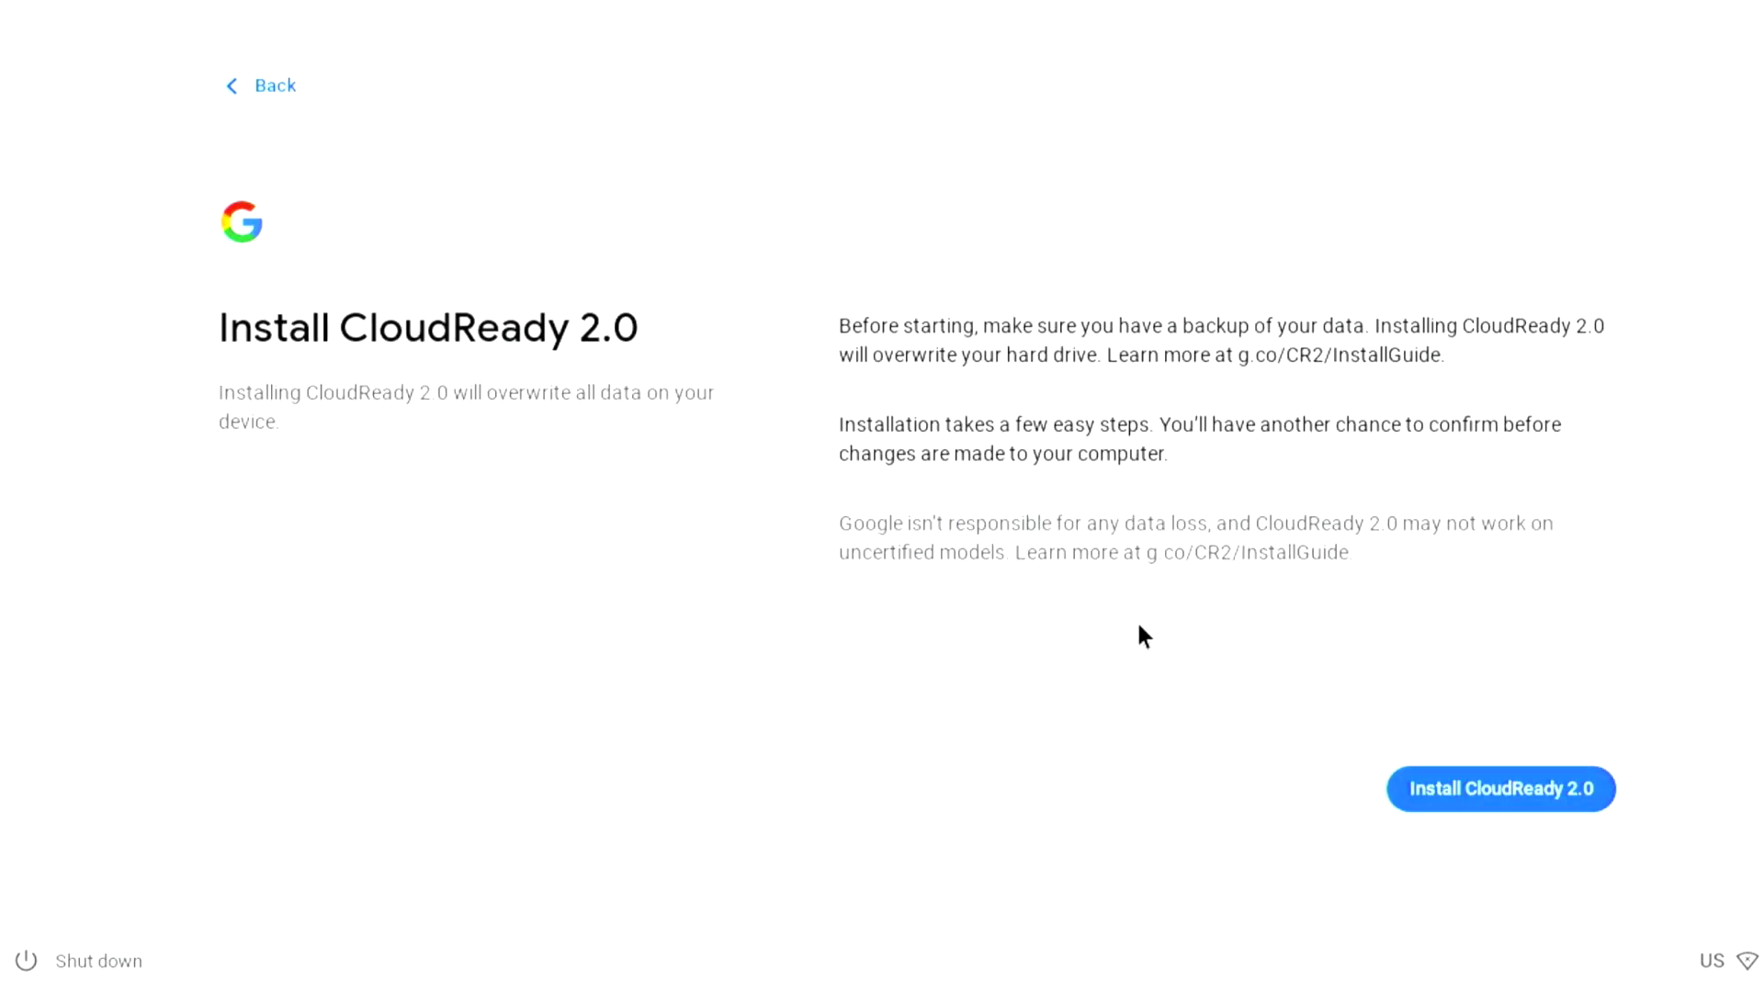
# Install CloudReady 2.0 onto the Mac's hard drive, confirming that it will be erased.
pyautogui.click(1467, 803)
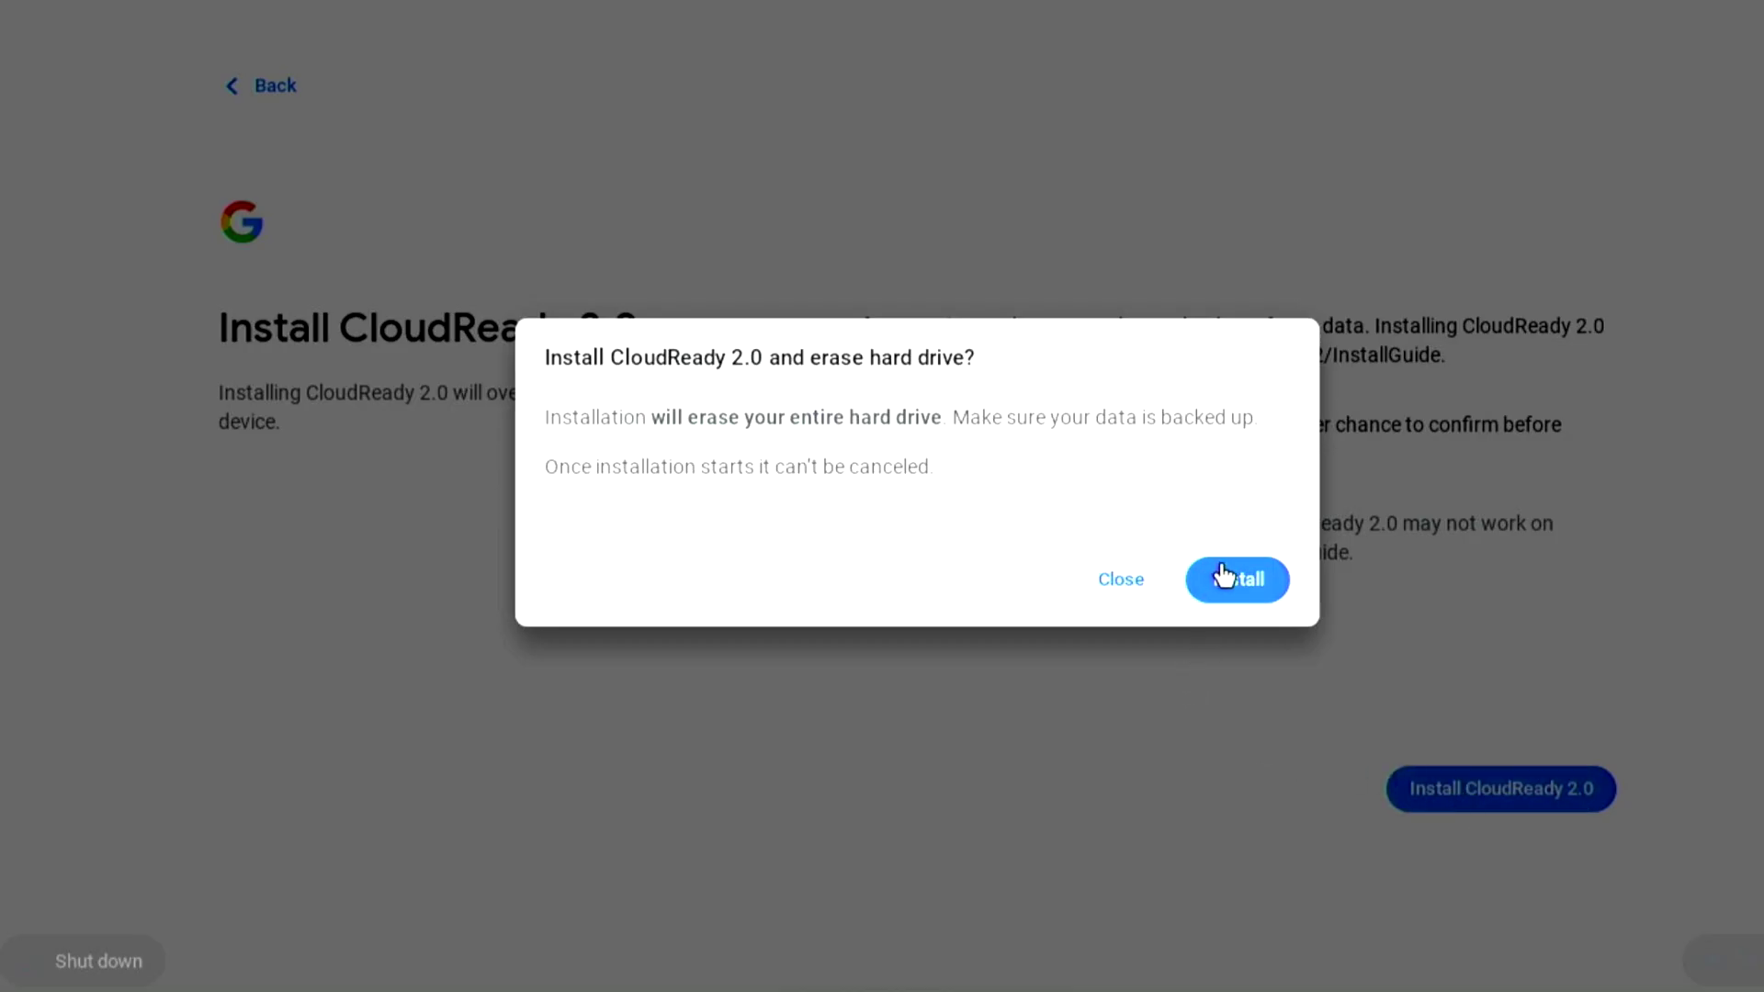
pyautogui.click(1229, 592)
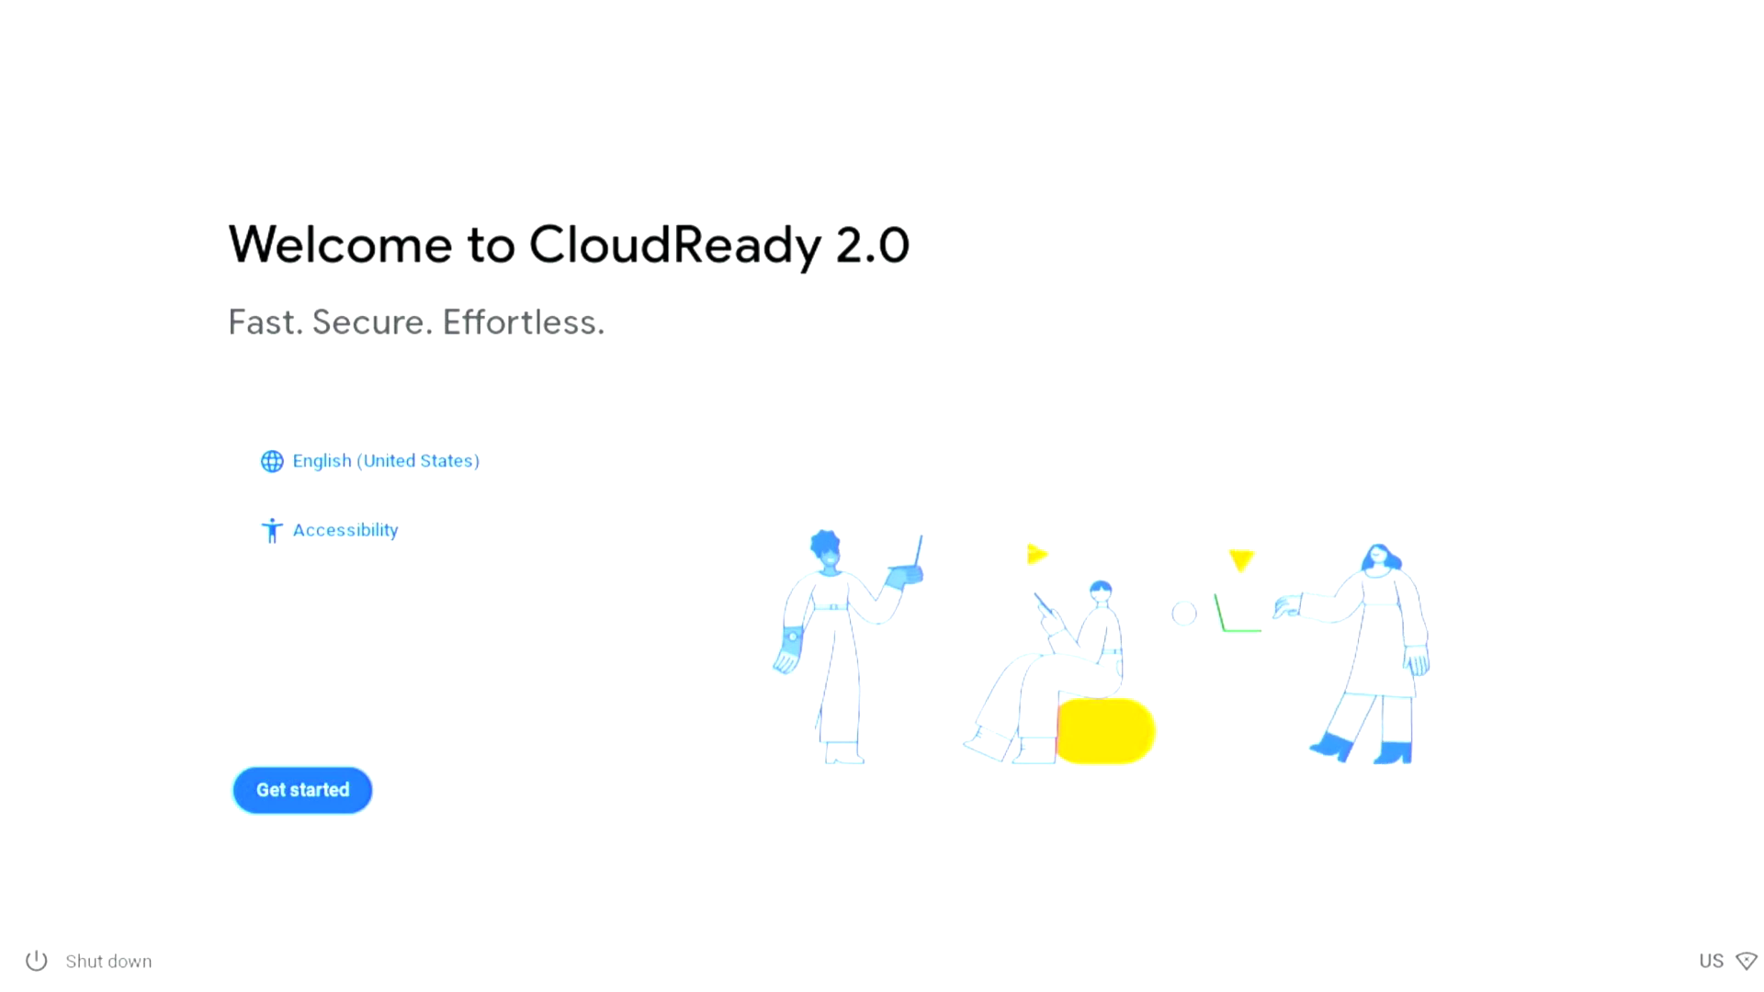
# Start CloudReady 2.0 setup and accept the Google terms of service, leaving usage data sharing on.
pyautogui.click(329, 806)
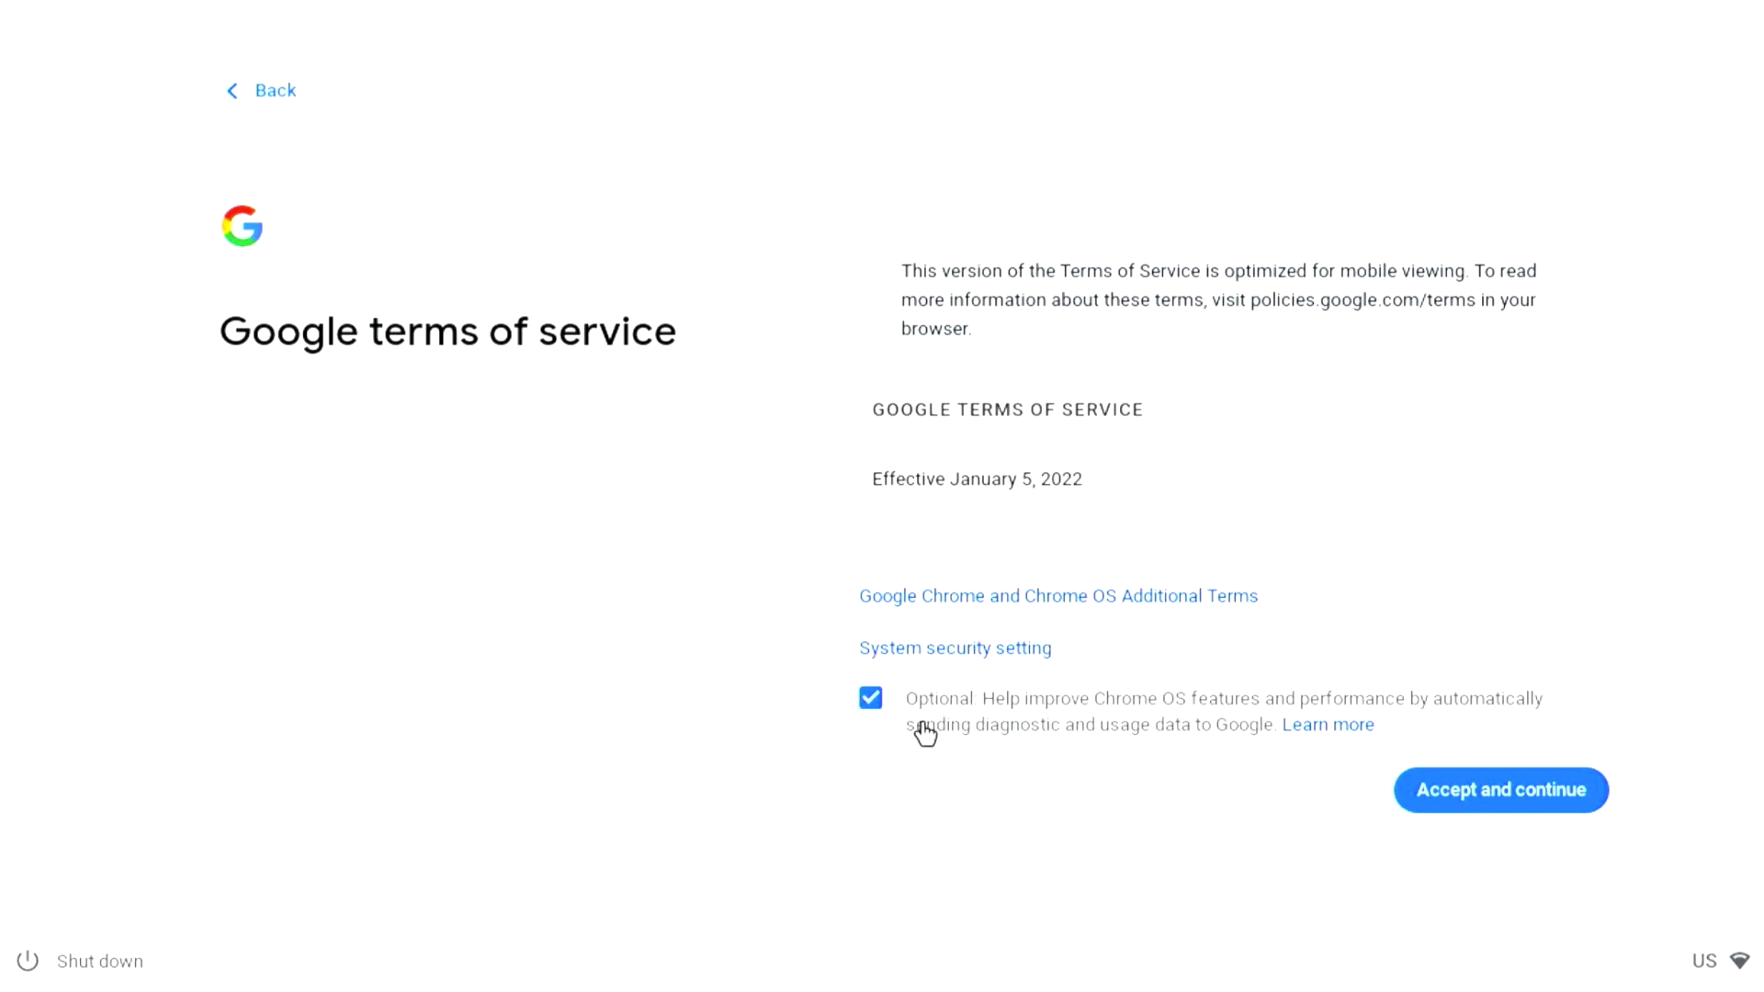
pyautogui.click(1486, 801)
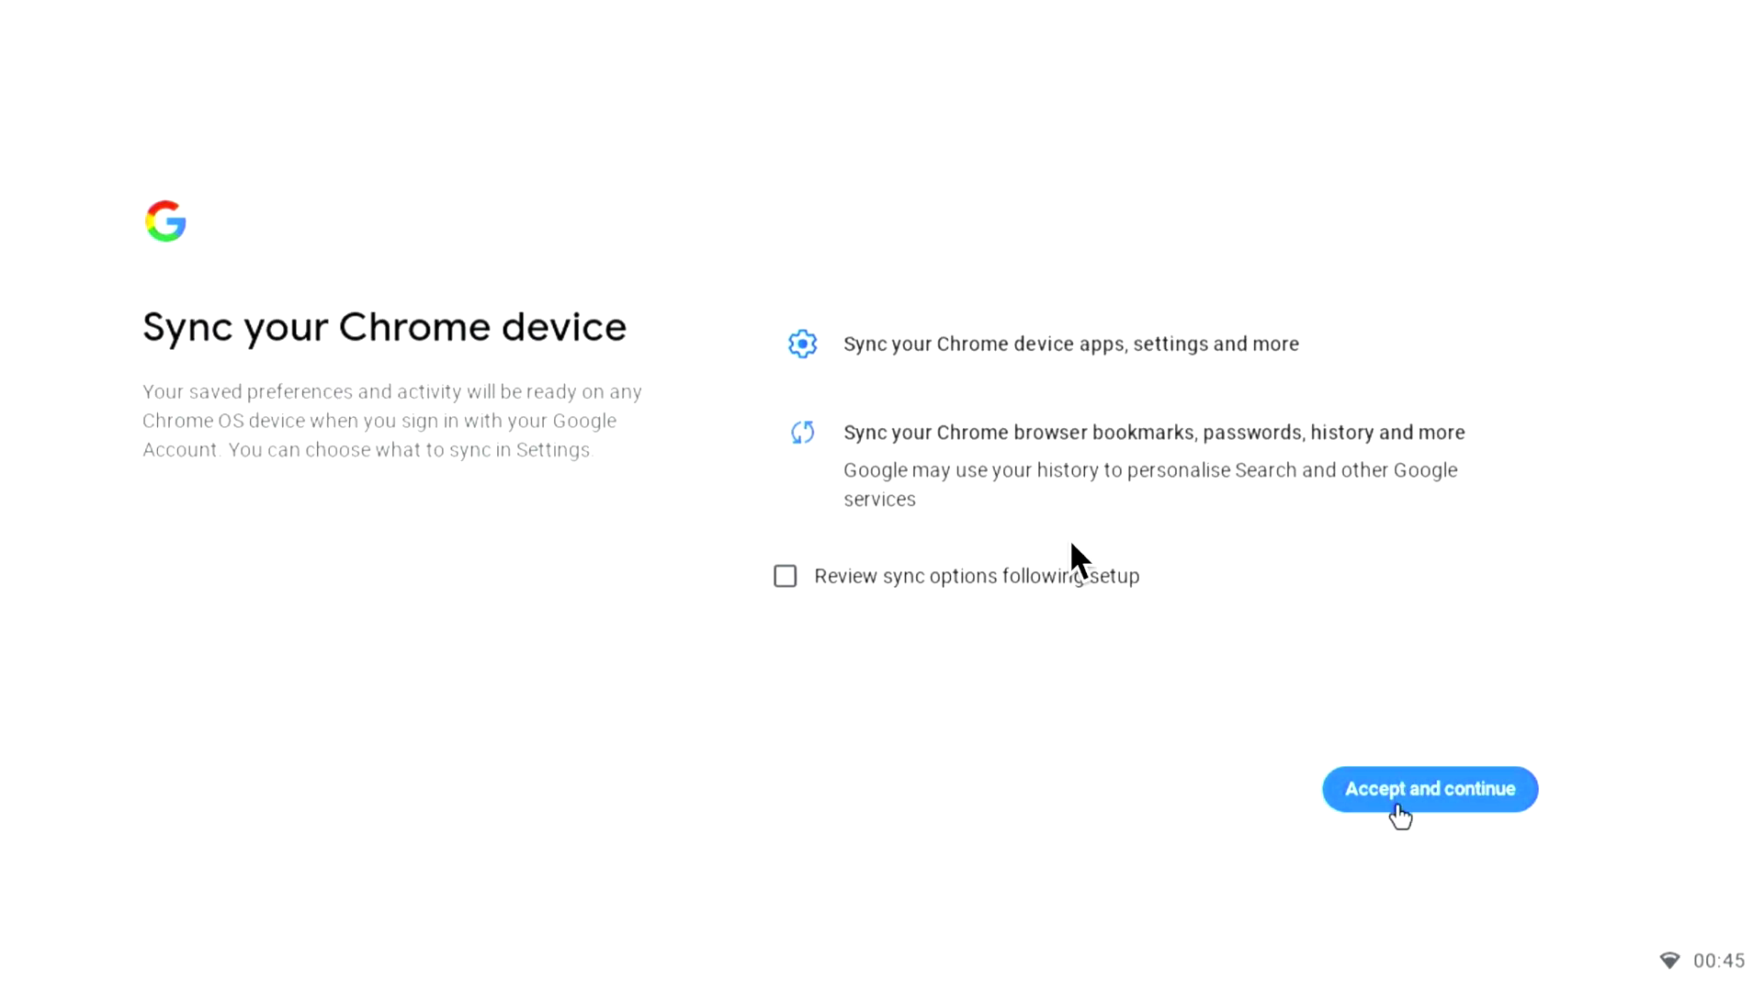
# Accept Chrome device sync and hardware data collection.
pyautogui.click(1400, 799)
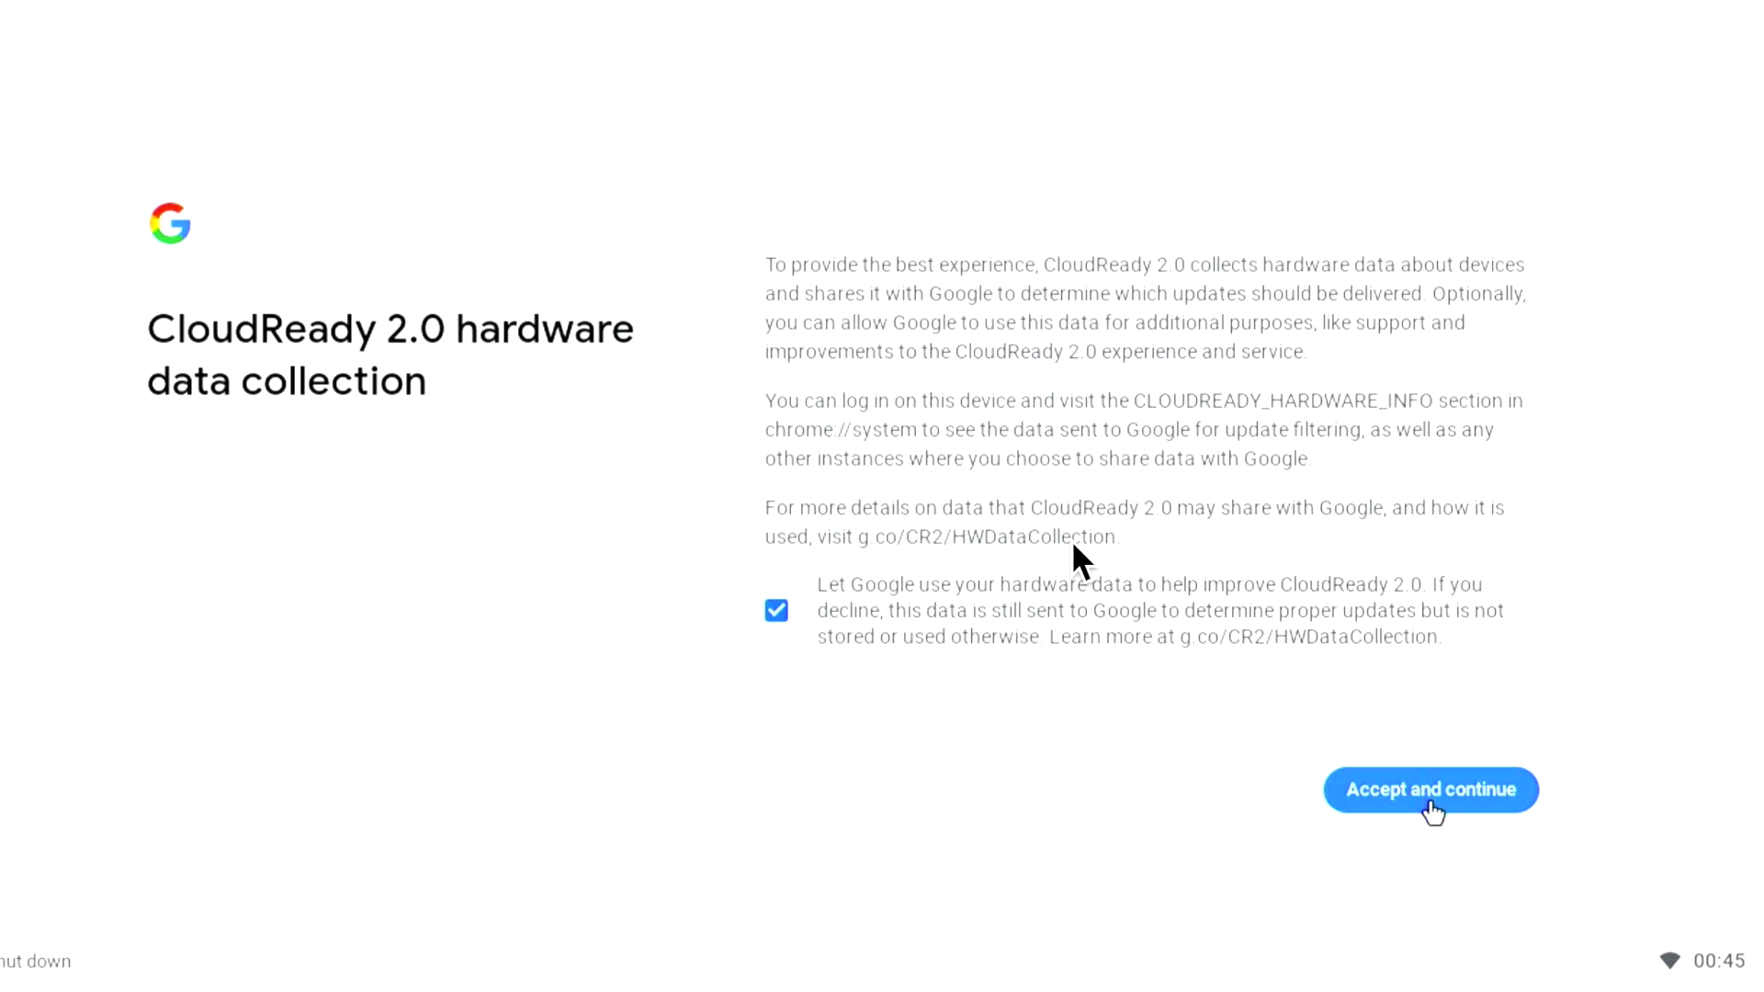
pyautogui.click(1431, 803)
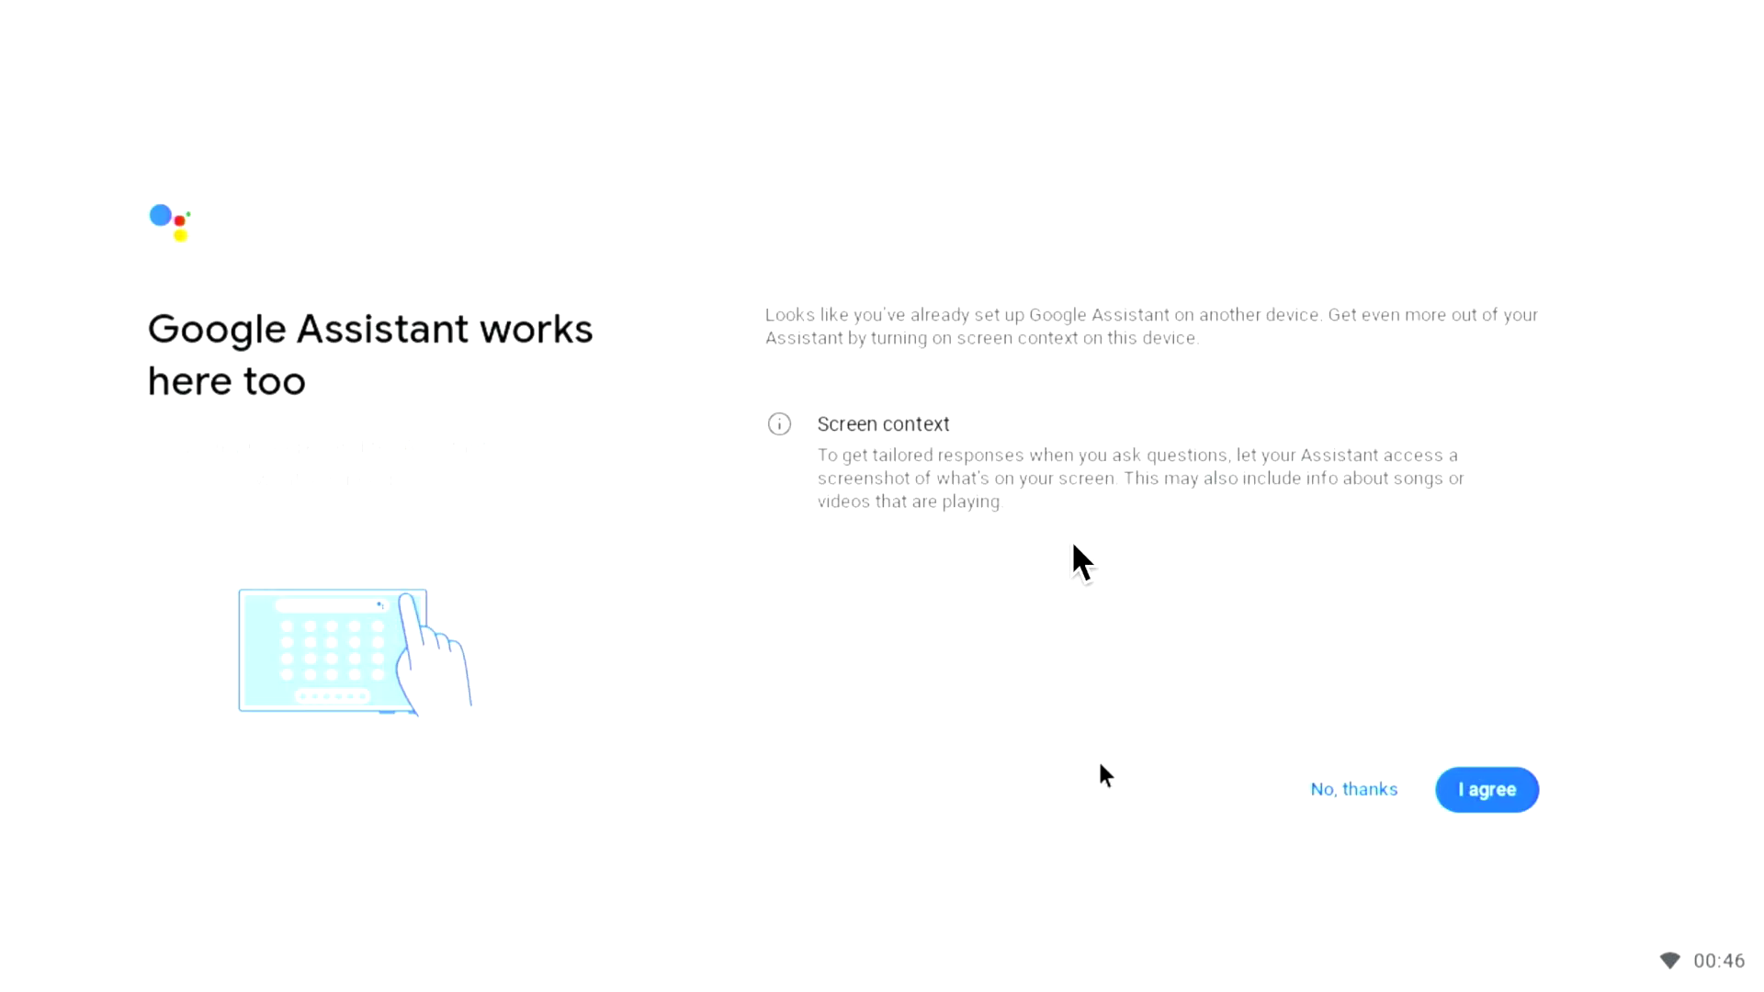
# Answer the Google Assistant screen context offer to finish setup.
pyautogui.click(1344, 794)
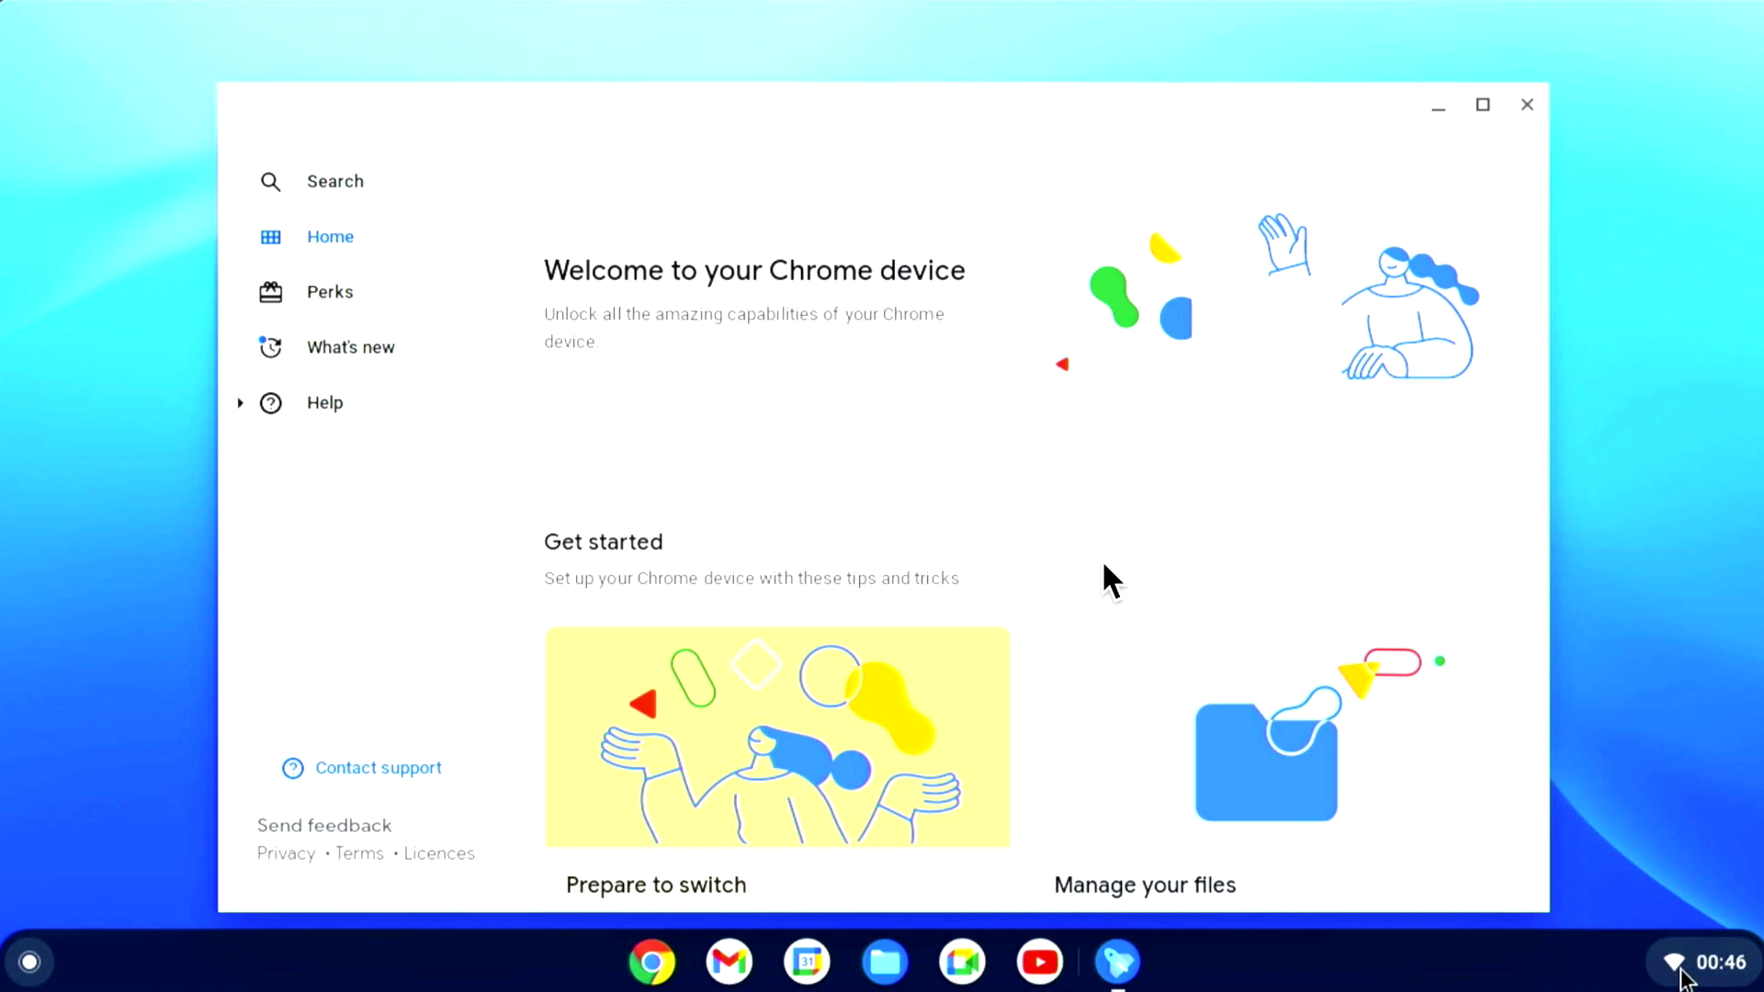
pyautogui.click(1702, 976)
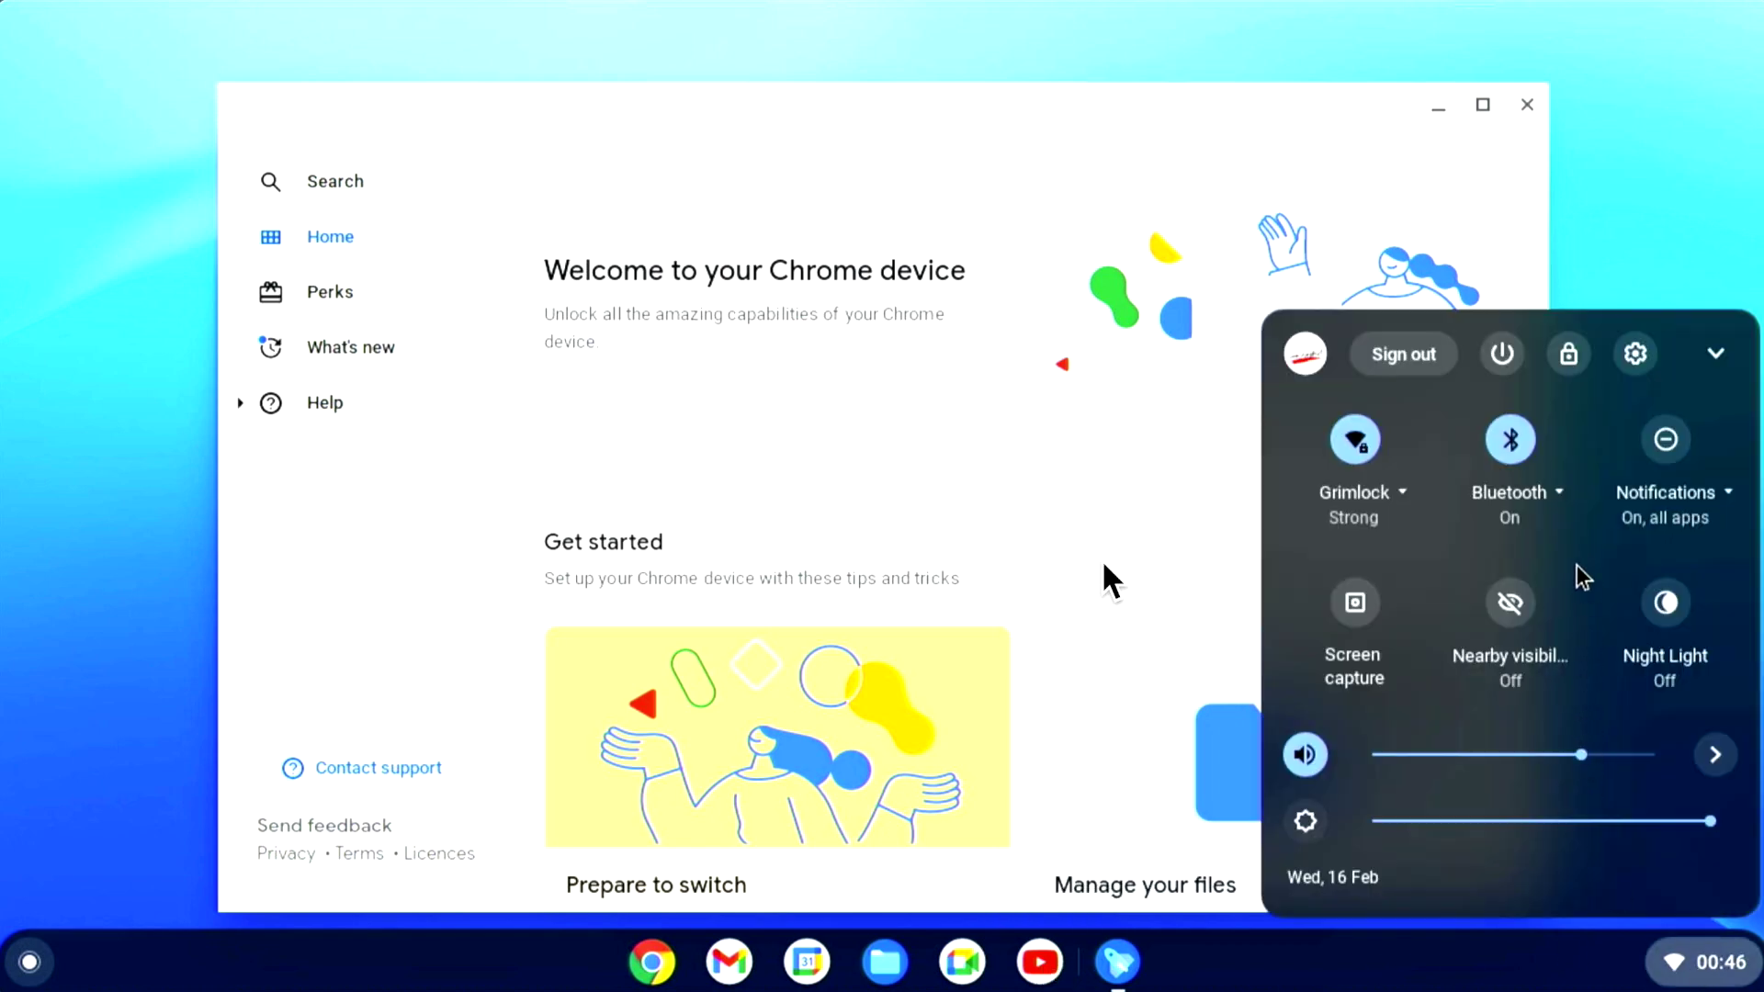